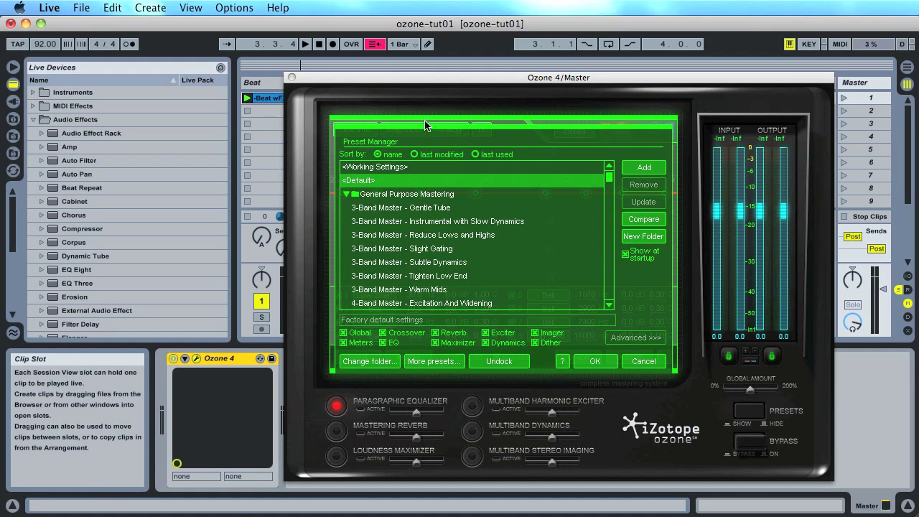
Play scene 1 with the Ozone 4 window closed to hear the unprocessed mix, and stop all clips
{"action": "left_click", "coordinate": [291, 77]}
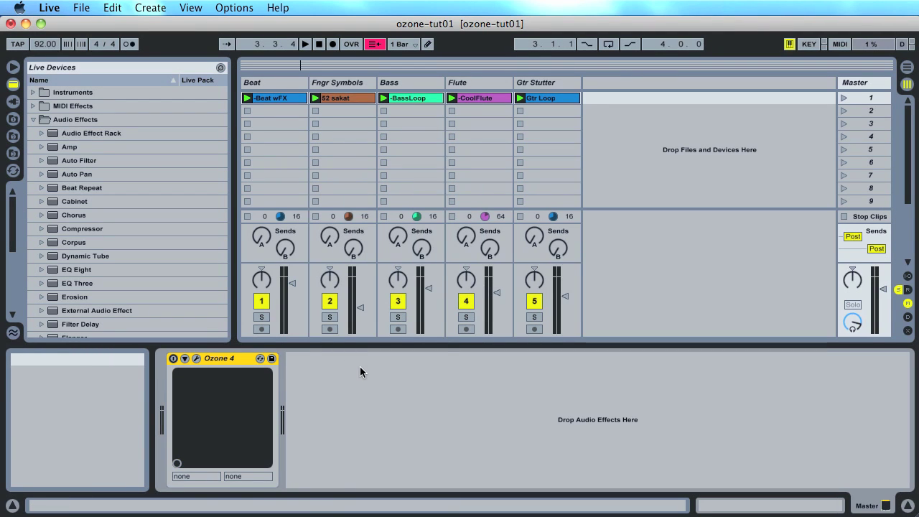
{"action": "left_click", "coordinate": [843, 102]}
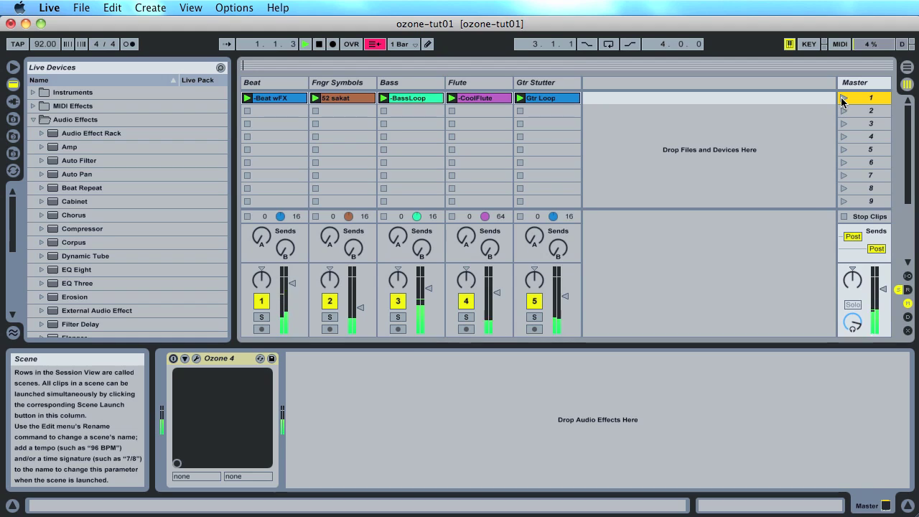
{"action": "left_click", "coordinate": [845, 218]}
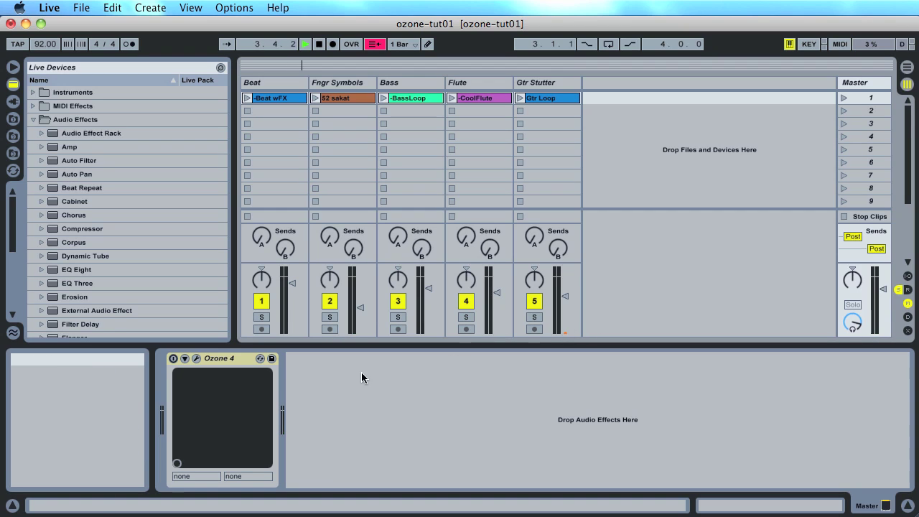
Turn on the Ozone 4 device on the Master track and open its window without loading a preset
{"action": "left_click", "coordinate": [173, 361]}
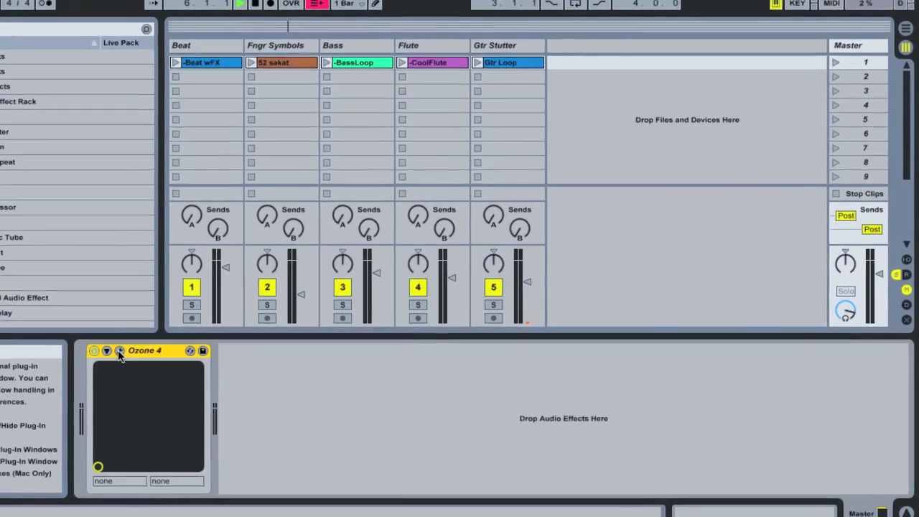
{"action": "left_click", "coordinate": [196, 358]}
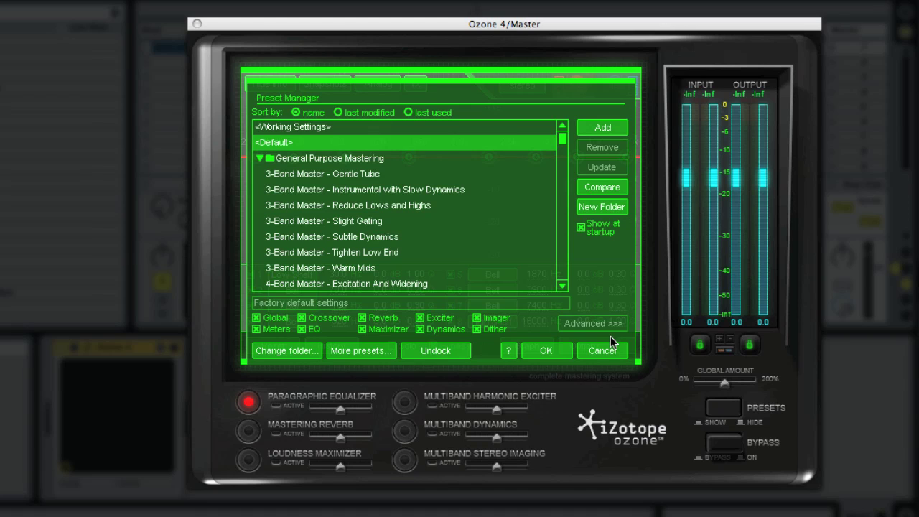
{"action": "left_click", "coordinate": [595, 352]}
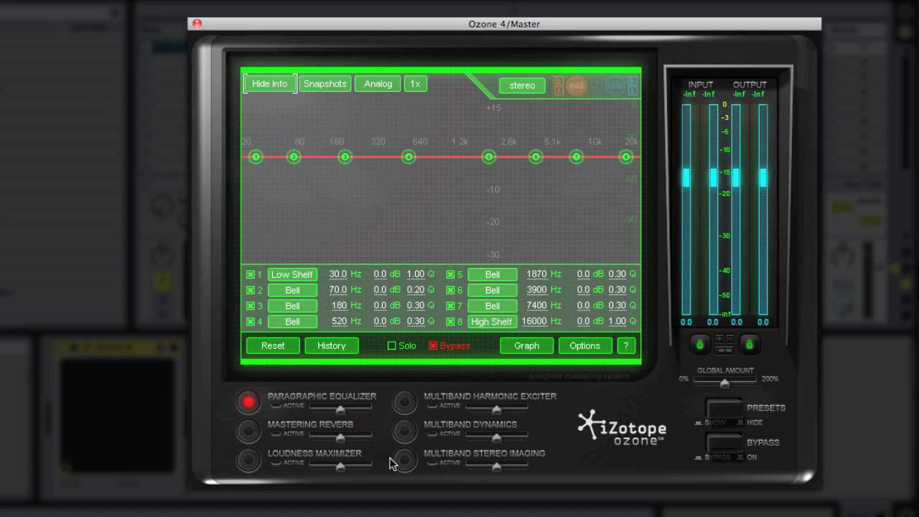
Turn on the DC offset filter in the Loudness Maximizer and take the module out of bypass
{"action": "left_click", "coordinate": [249, 460]}
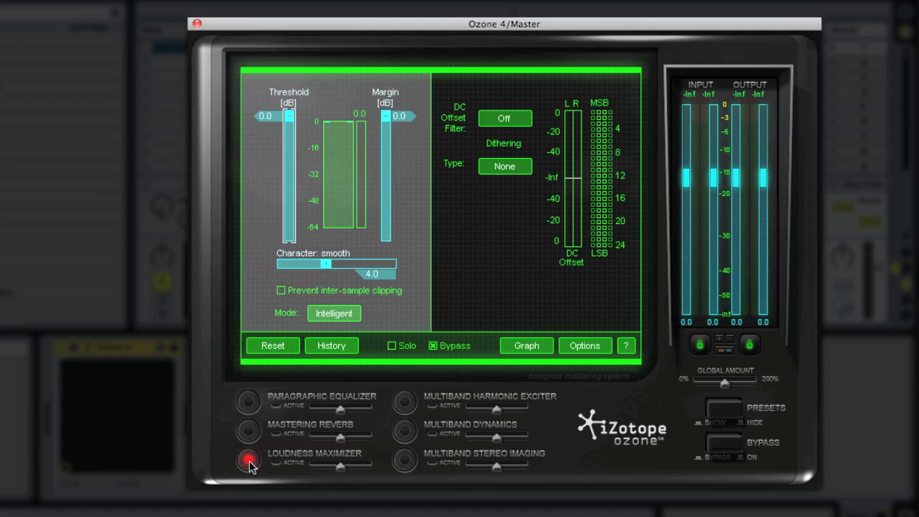
{"action": "left_click", "coordinate": [493, 120]}
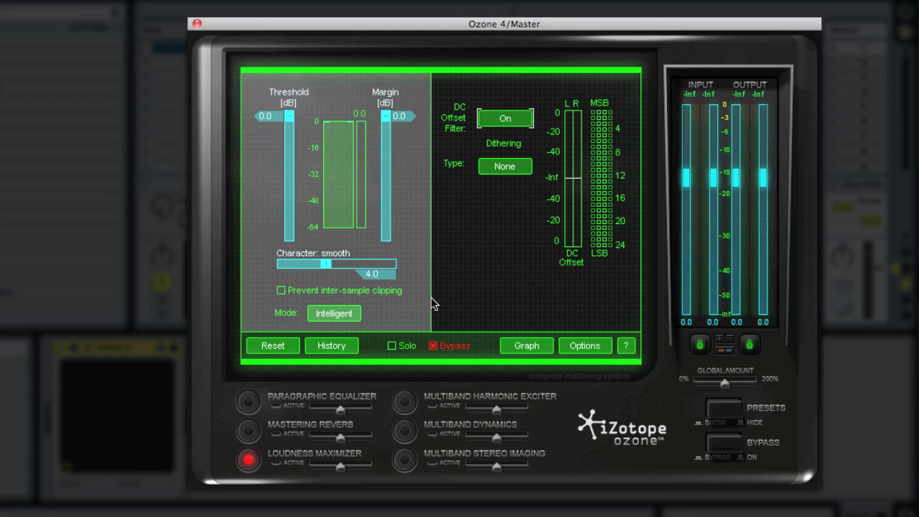
{"action": "left_click", "coordinate": [433, 346]}
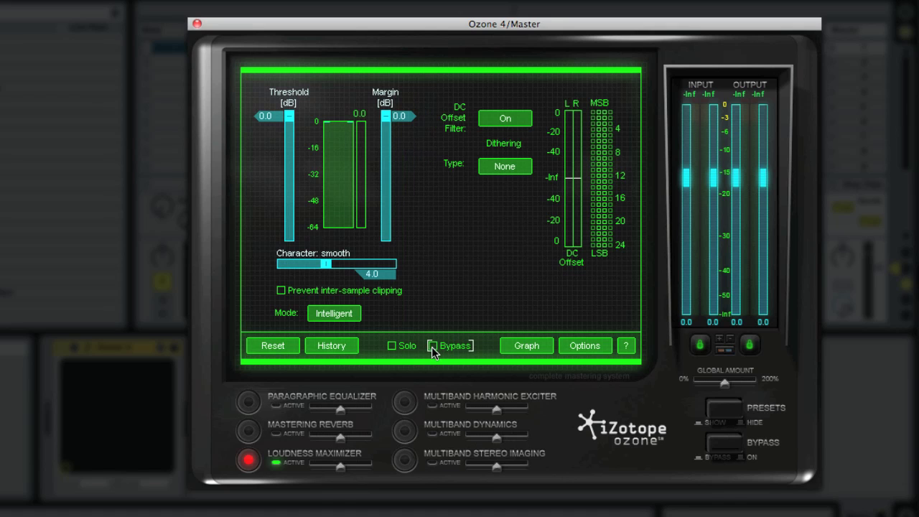
{"action": "left_click", "coordinate": [274, 463]}
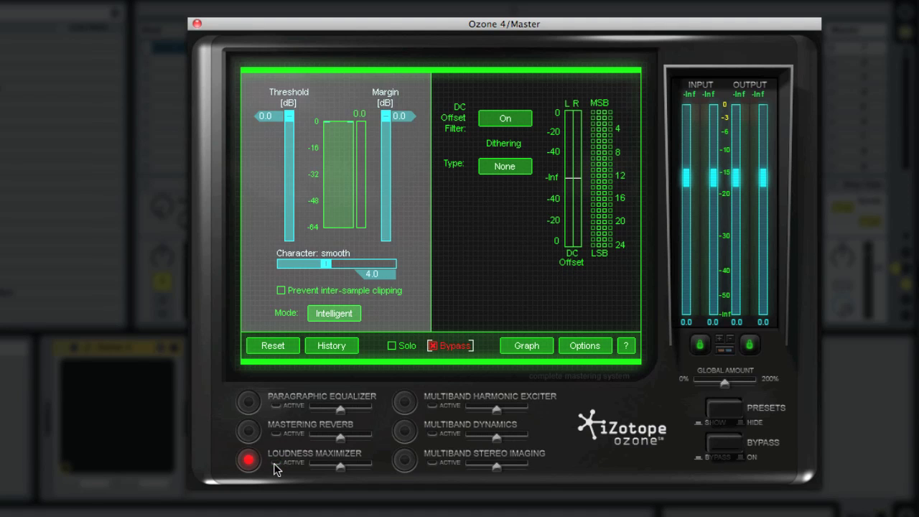
{"action": "left_click", "coordinate": [274, 463]}
{"action": "left_click", "coordinate": [275, 464]}
{"action": "left_click", "coordinate": [275, 463]}
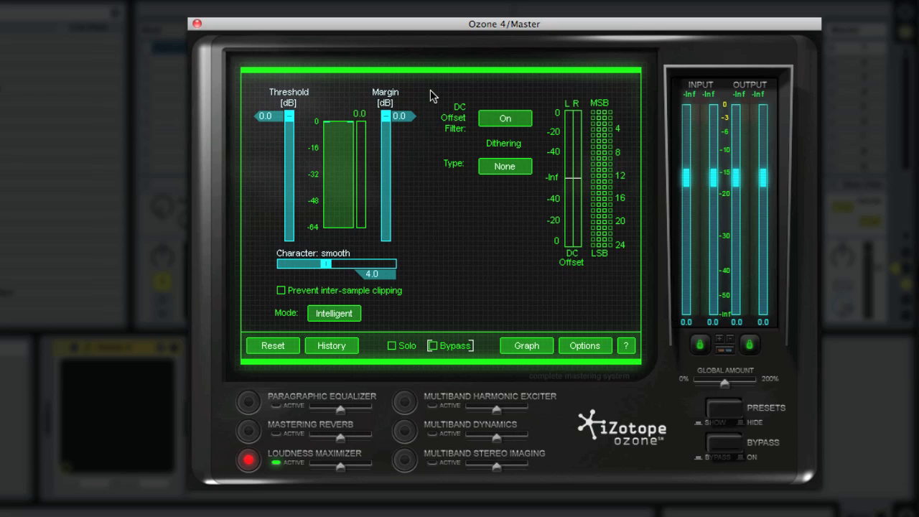
Configure the Loudness Maximizer with MBIT+ dithering, Intelligent II mode and a margin of -0.3 dB
{"action": "left_click", "coordinate": [493, 167]}
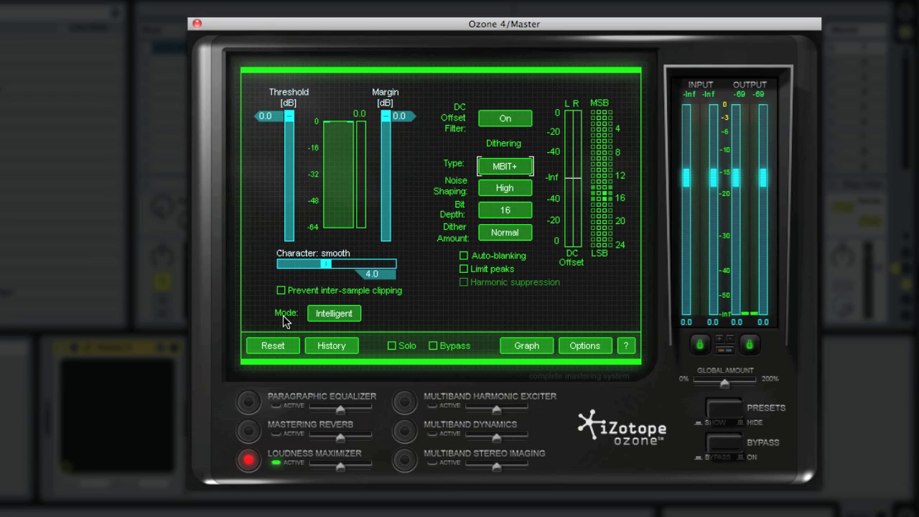
{"action": "left_click", "coordinate": [332, 313]}
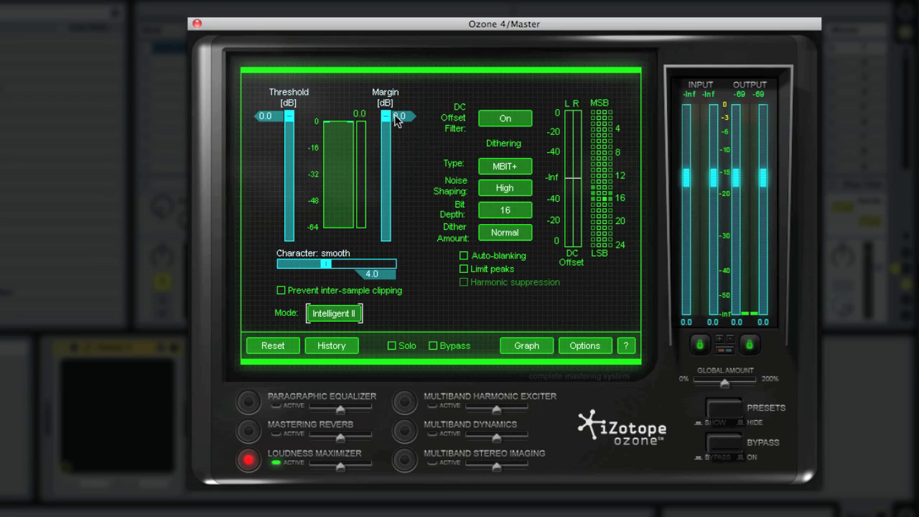
{"action": "left_click_drag", "start_coordinate": [400, 122], "coordinate": [397, 129]}
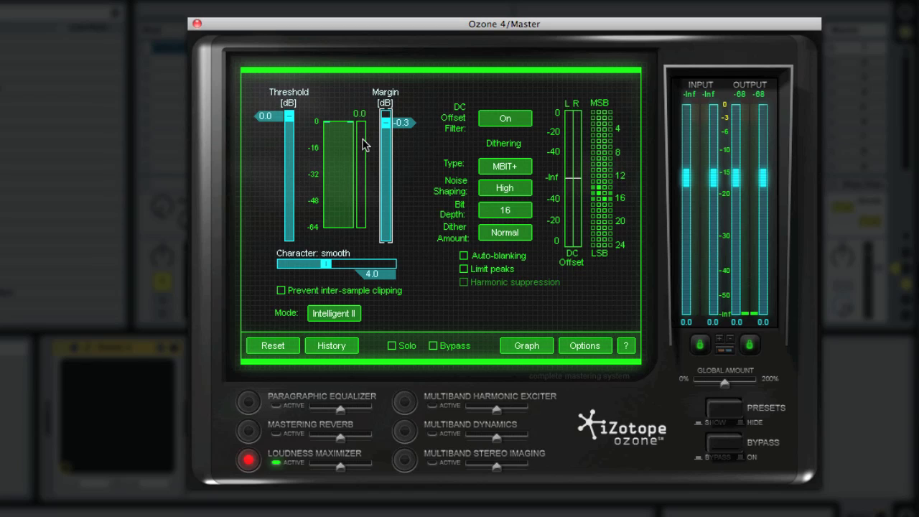
Lower the Loudness Maximizer threshold to about -10.1 dB while scene 1 plays, and stop playback
{"action": "left_click", "coordinate": [833, 47]}
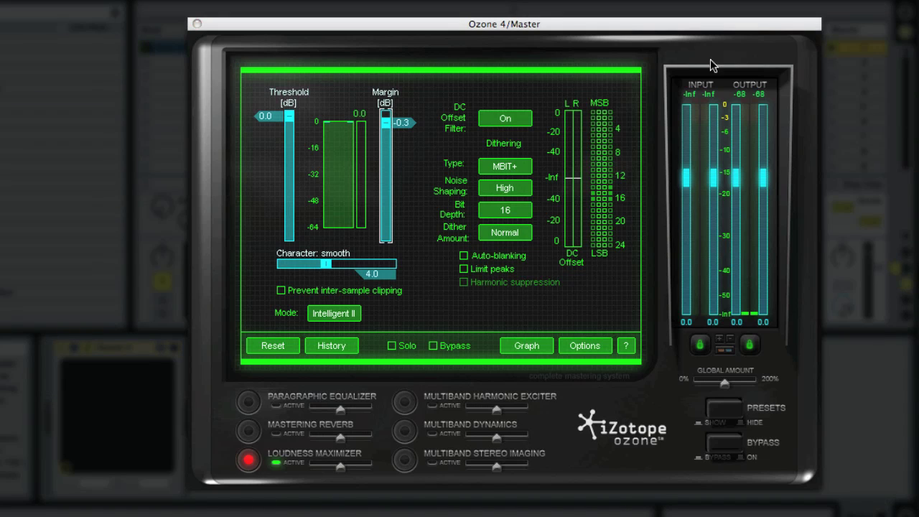
{"action": "left_click", "coordinate": [266, 122]}
{"action": "left_click_drag", "start_coordinate": [264, 119], "coordinate": [265, 181]}
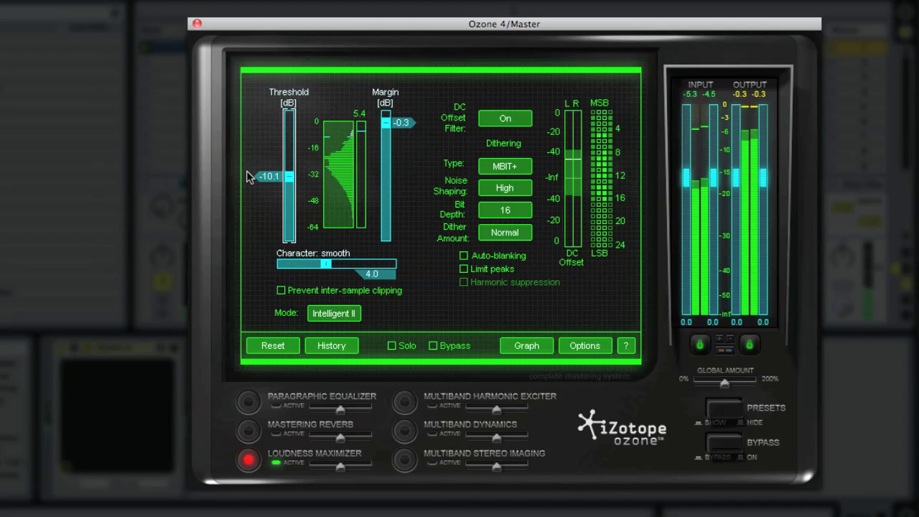
{"action": "left_click", "coordinate": [336, 131]}
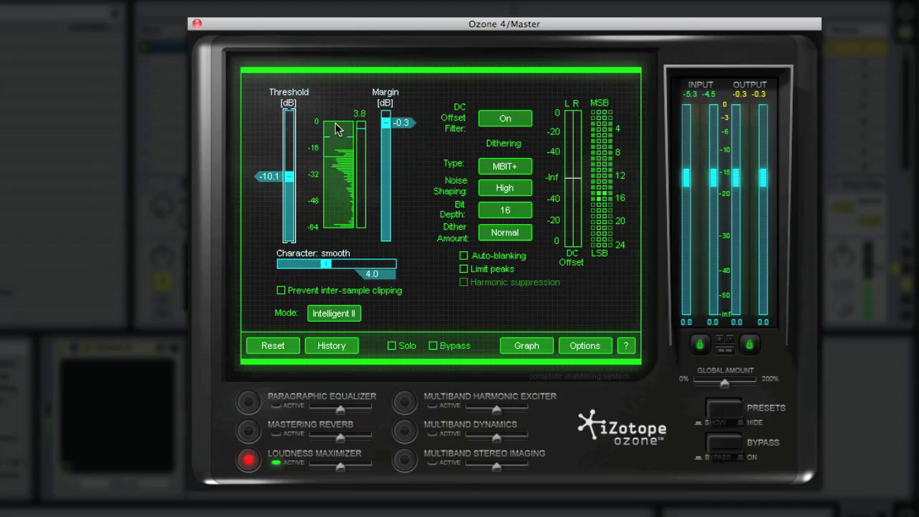
{"action": "key", "text": "space"}
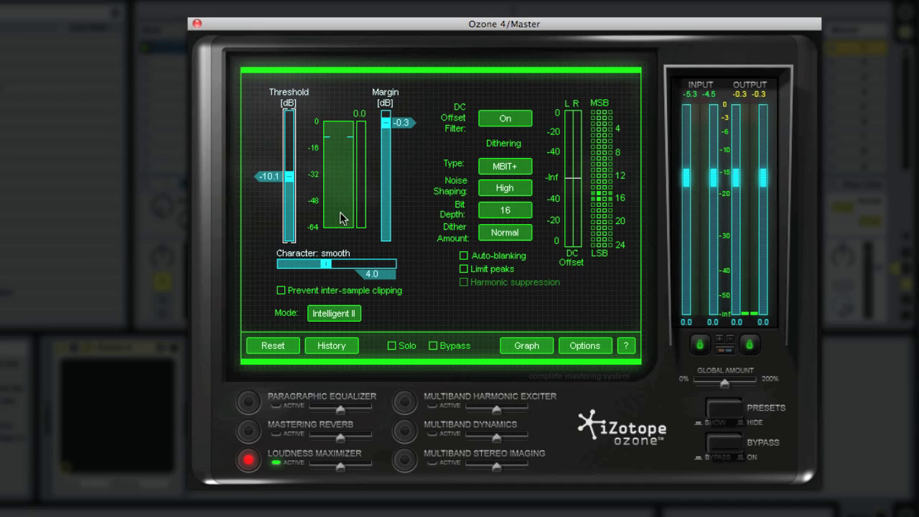
Play the mix and toggle the Loudness Maximizer's bypass on and off to compare the sound
{"action": "key", "text": "space"}
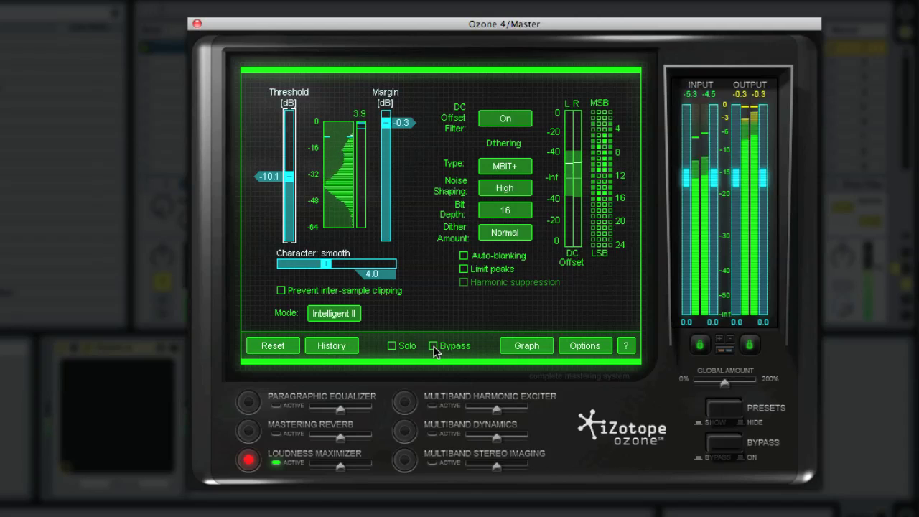
{"action": "left_click", "coordinate": [434, 347]}
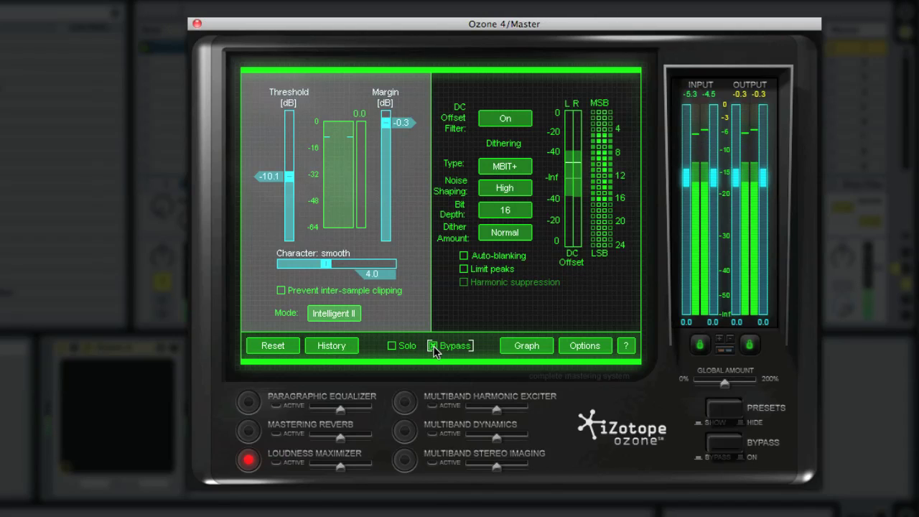
{"action": "left_click", "coordinate": [434, 346]}
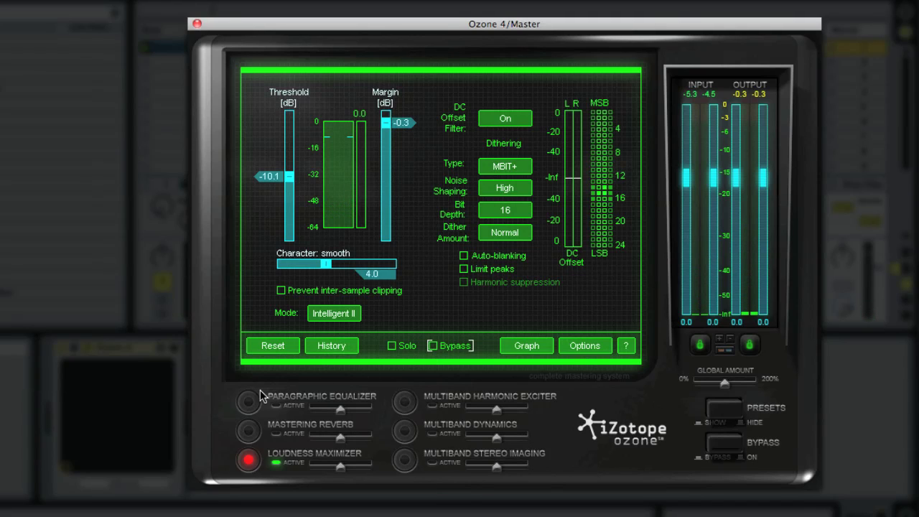
Activate the Paragraphic Equalizer module and switch its channel mode from stereo to mid/side
{"action": "left_click", "coordinate": [248, 404]}
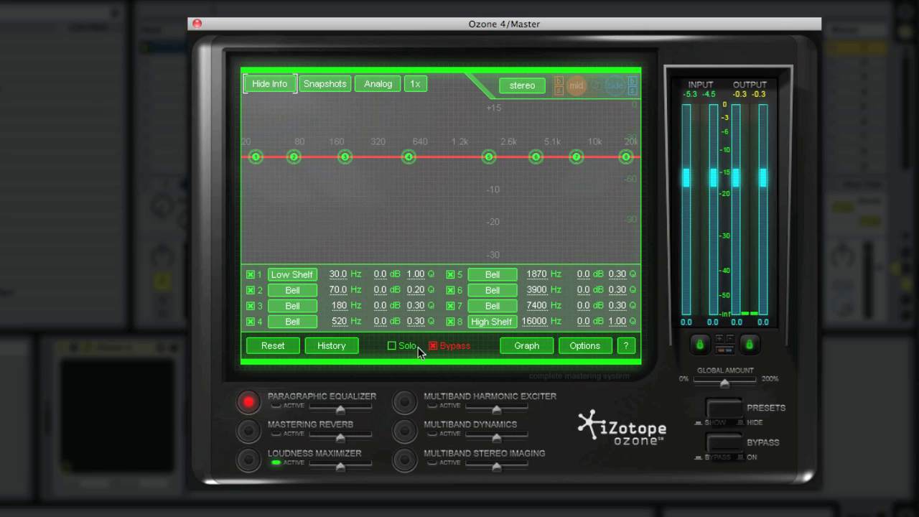
{"action": "left_click", "coordinate": [451, 346]}
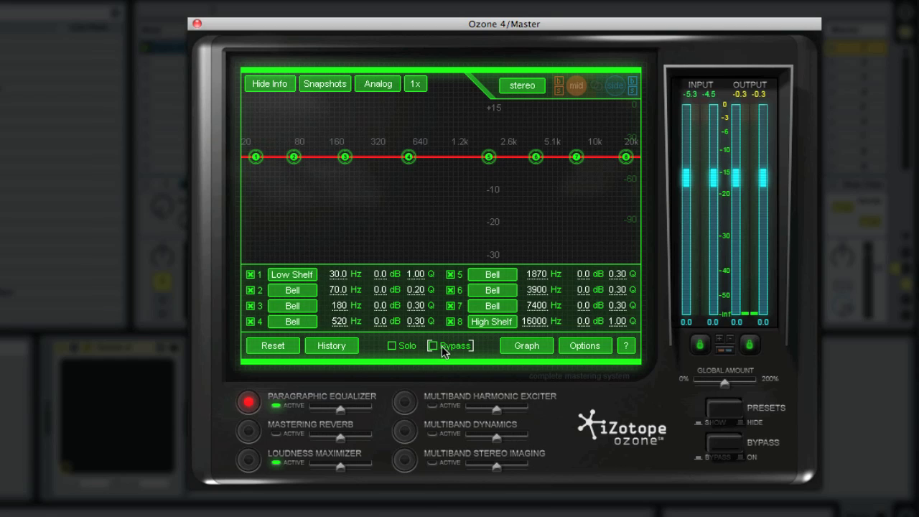
{"action": "left_click", "coordinate": [521, 86]}
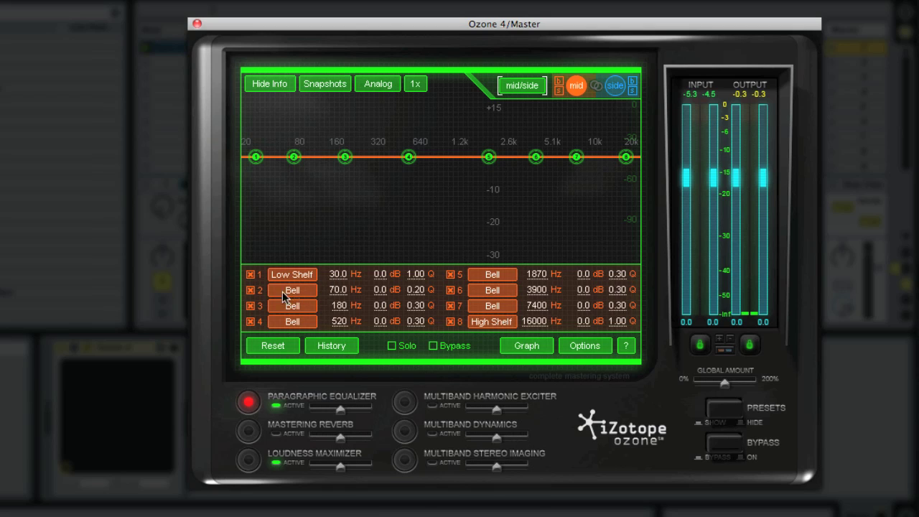
Set band 2 of the mid channel's equalizer to 60 Hz with 1.0 dB gain and a Q of 12
{"action": "double_click", "coordinate": [333, 291]}
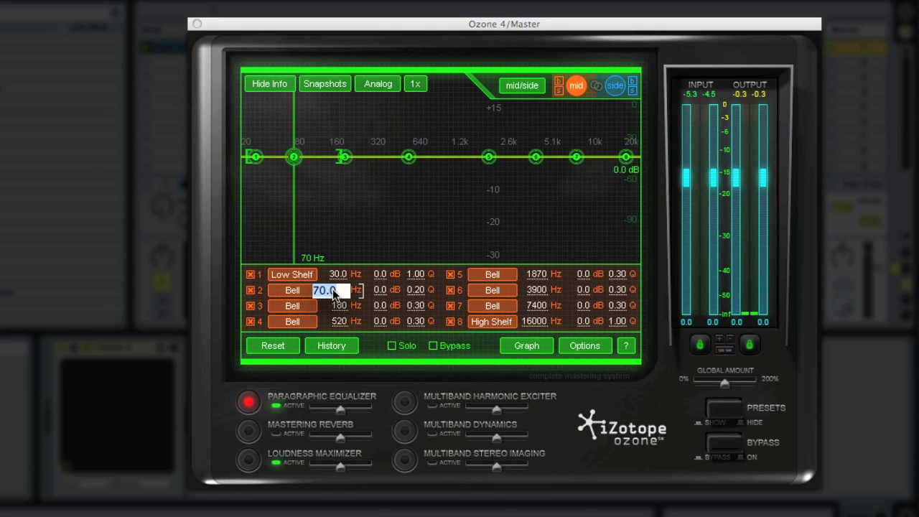
{"action": "type", "text": "60"}
{"action": "key", "text": "Return"}
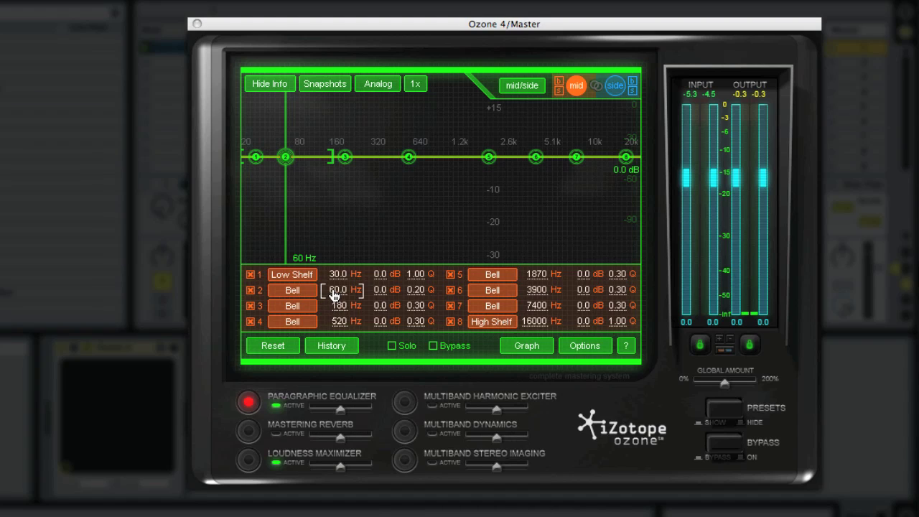
{"action": "double_click", "coordinate": [379, 291]}
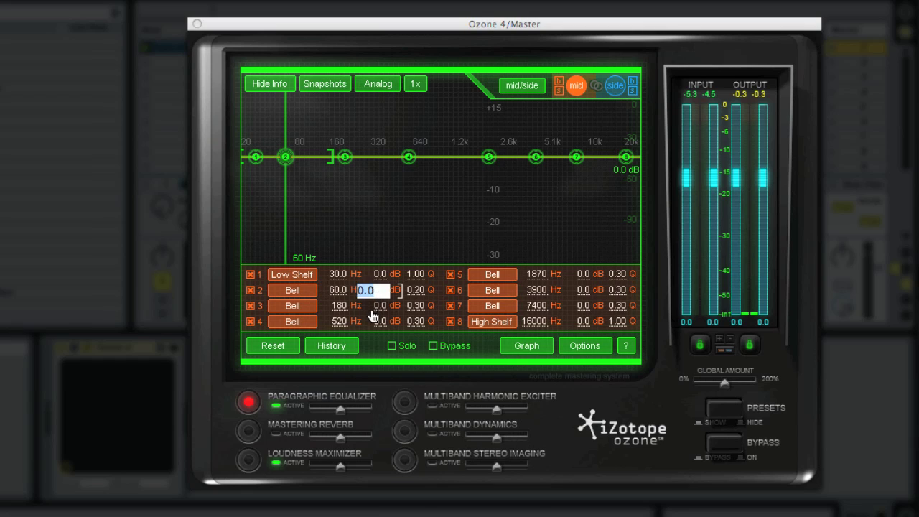
{"action": "type", "text": "1"}
{"action": "key", "text": "Return"}
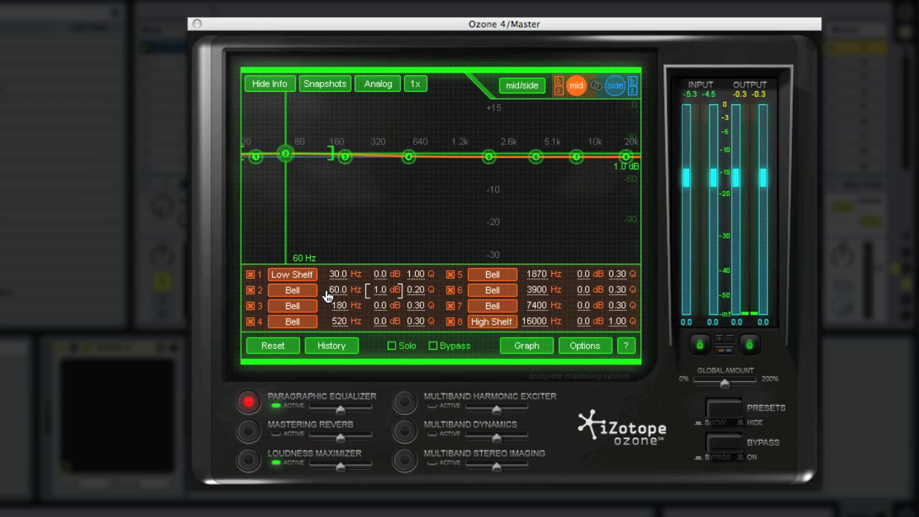
{"action": "key", "text": "Tab"}
{"action": "type", "text": "7.4"}
{"action": "key", "text": "Return"}
{"action": "type", "text": "12"}
{"action": "key", "text": "Return"}
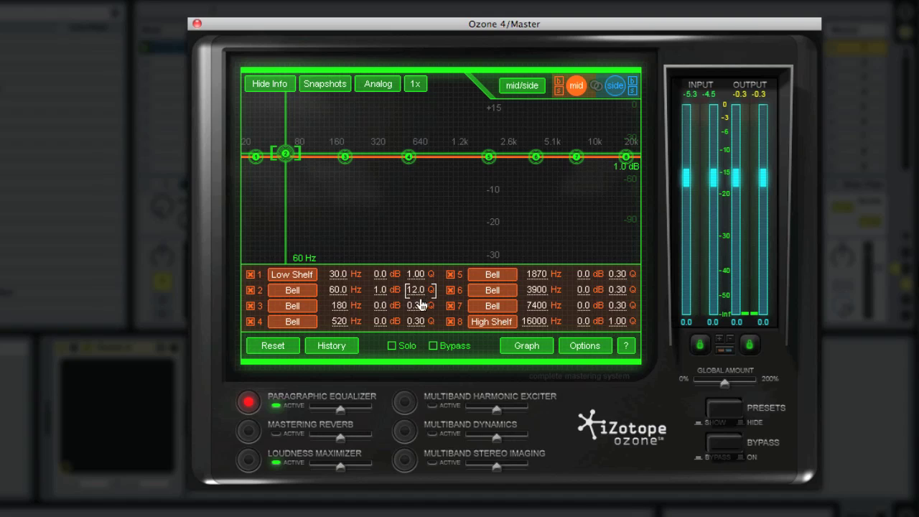
Set band 3 of the mid channel's equalizer to 120 Hz with 1.0 dB gain and a Q of 12
{"action": "double_click", "coordinate": [336, 309]}
{"action": "key", "text": "BackSpace"}
{"action": "type", "text": "120"}
{"action": "key", "text": "Return"}
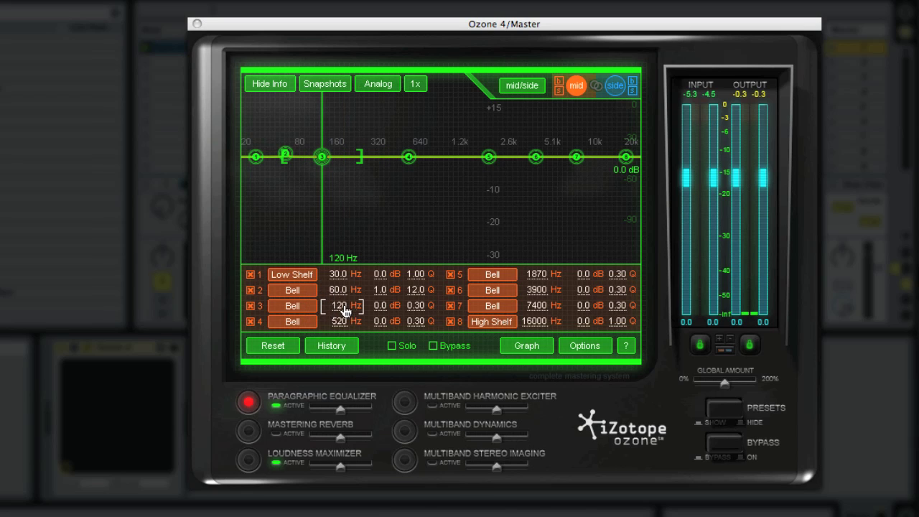
{"action": "left_click", "coordinate": [379, 308]}
{"action": "left_click", "coordinate": [378, 308]}
{"action": "type", "text": "1"}
{"action": "key", "text": "Return"}
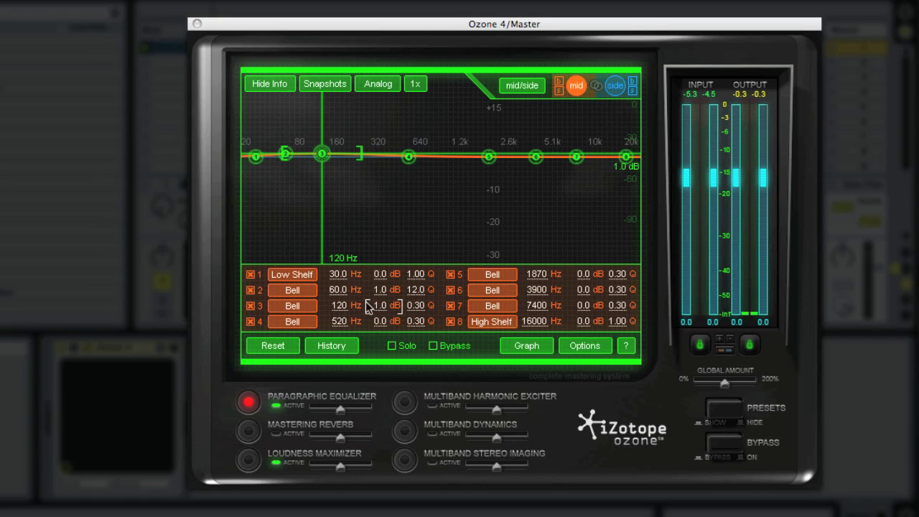
{"action": "left_click", "coordinate": [418, 305]}
{"action": "type", "text": "11"}
{"action": "key", "text": "Return"}
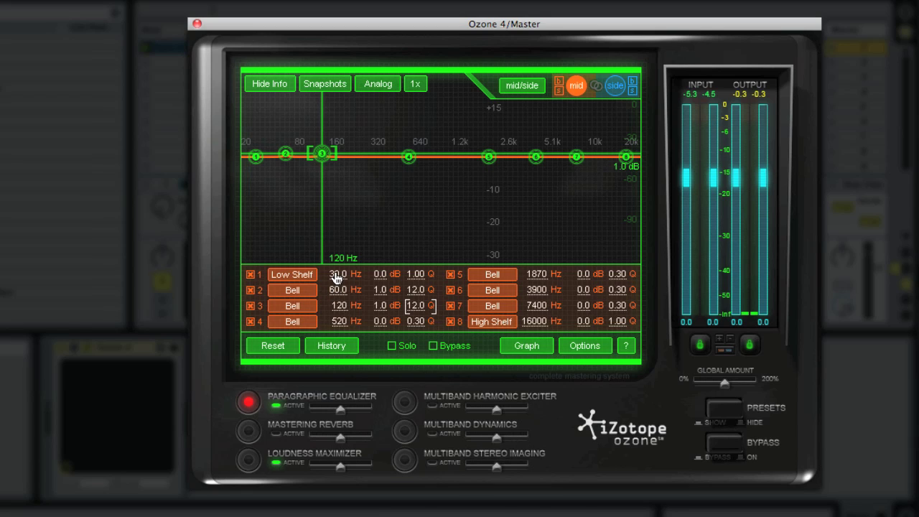
Set the low shelf band 1 of the mid channel to 20 Hz with -0.5 dB gain
{"action": "double_click", "coordinate": [336, 275]}
{"action": "type", "text": "20"}
{"action": "key", "text": "Return"}
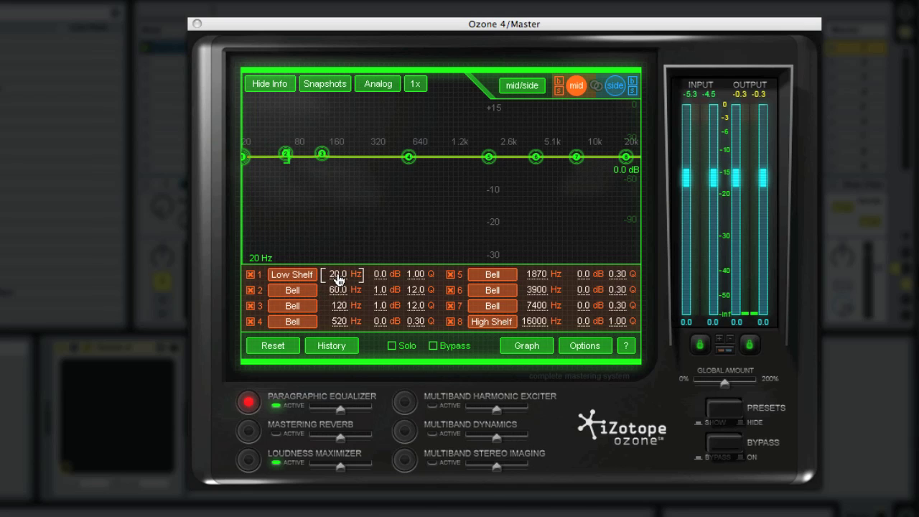
{"action": "double_click", "coordinate": [378, 276]}
{"action": "type", "text": "-.5"}
{"action": "key", "text": "Return"}
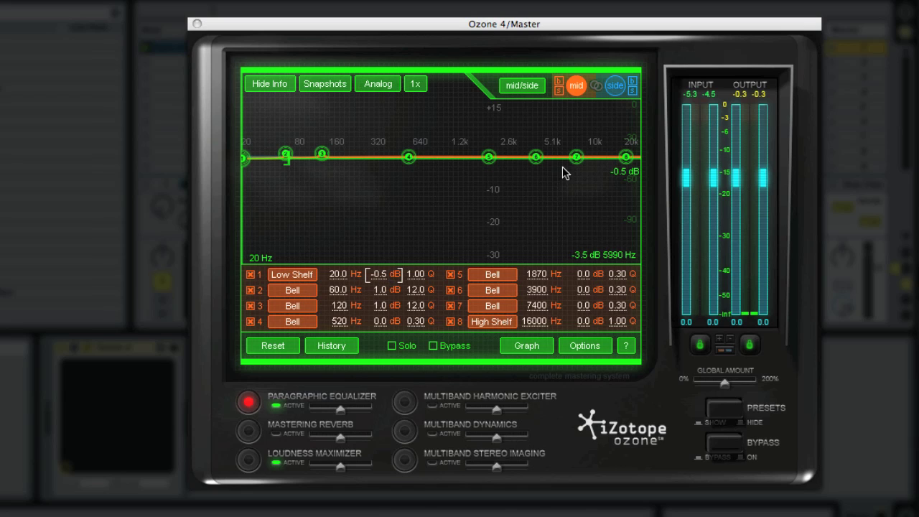
Set the low shelf band 1 of the side channel's equalizer to 200 Hz with -1.0 dB gain
{"action": "left_click", "coordinate": [614, 86]}
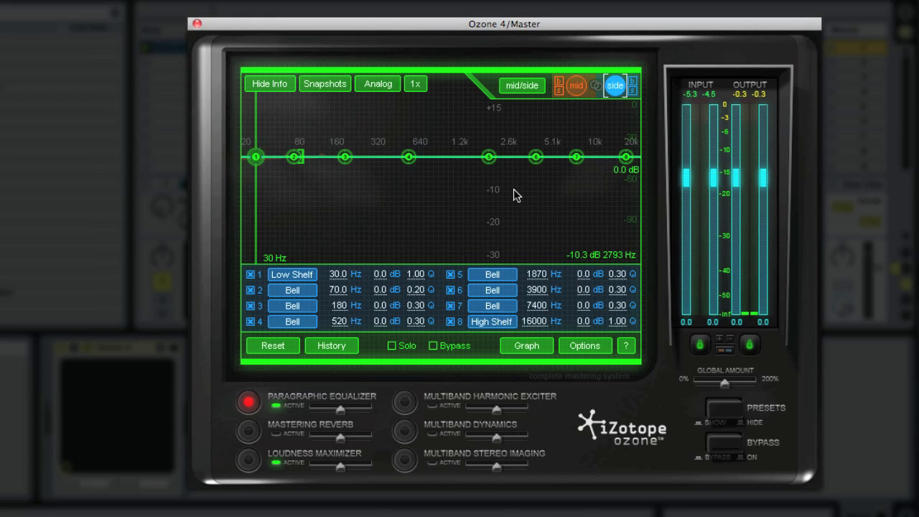
{"action": "double_click", "coordinate": [336, 279]}
{"action": "type", "text": "200"}
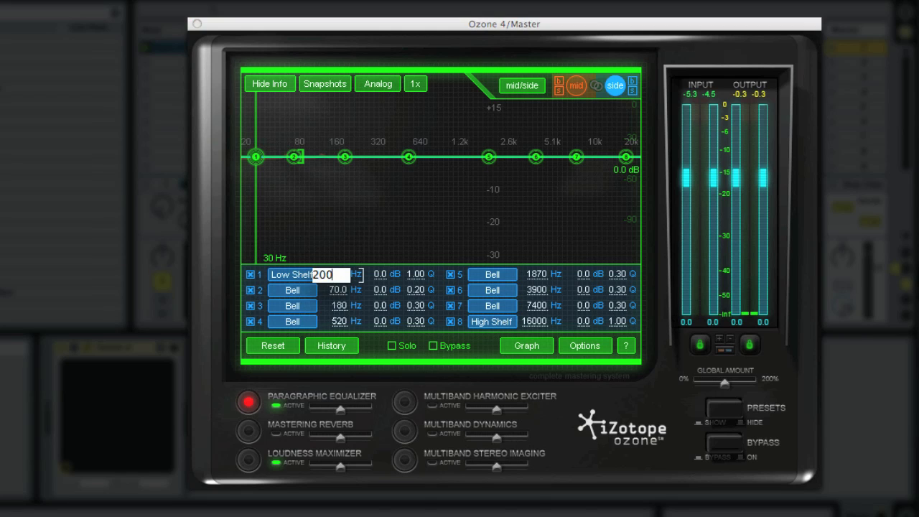
{"action": "key", "text": "Return"}
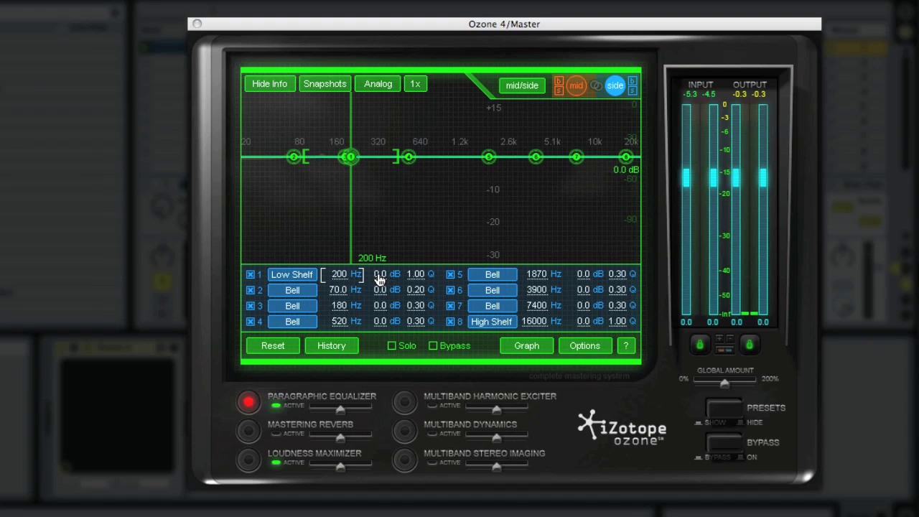
{"action": "left_click", "coordinate": [380, 280]}
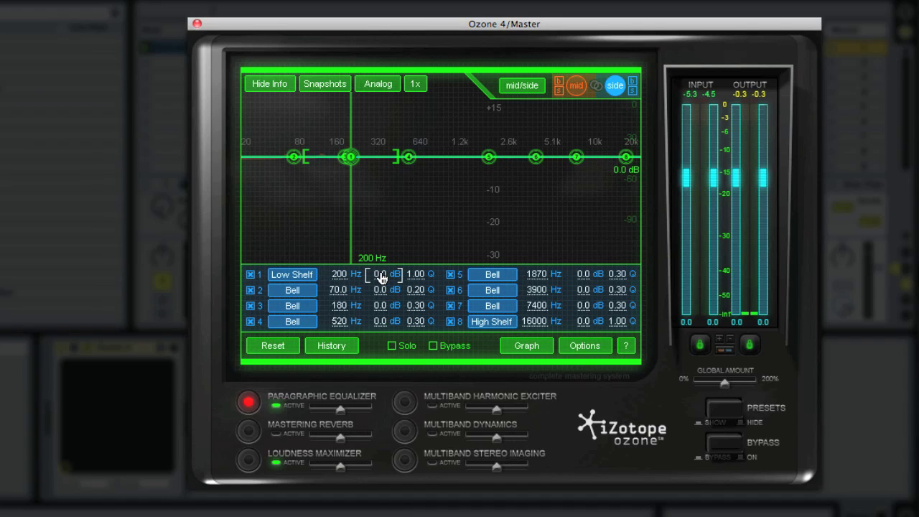
{"action": "double_click", "coordinate": [380, 279]}
{"action": "type", "text": "-1"}
{"action": "key", "text": "Return"}
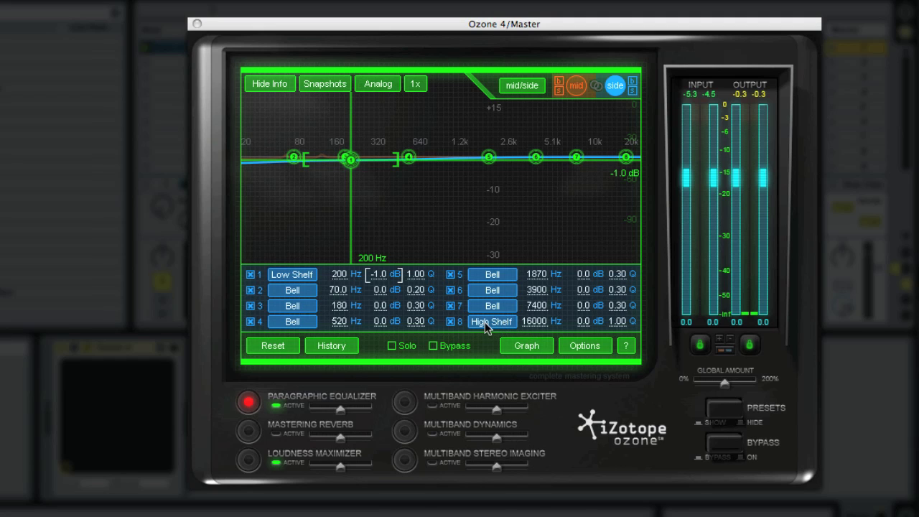
Set the high shelf band 8 of the side channel's equalizer to 8000 Hz with 1.0 dB gain
{"action": "double_click", "coordinate": [540, 328]}
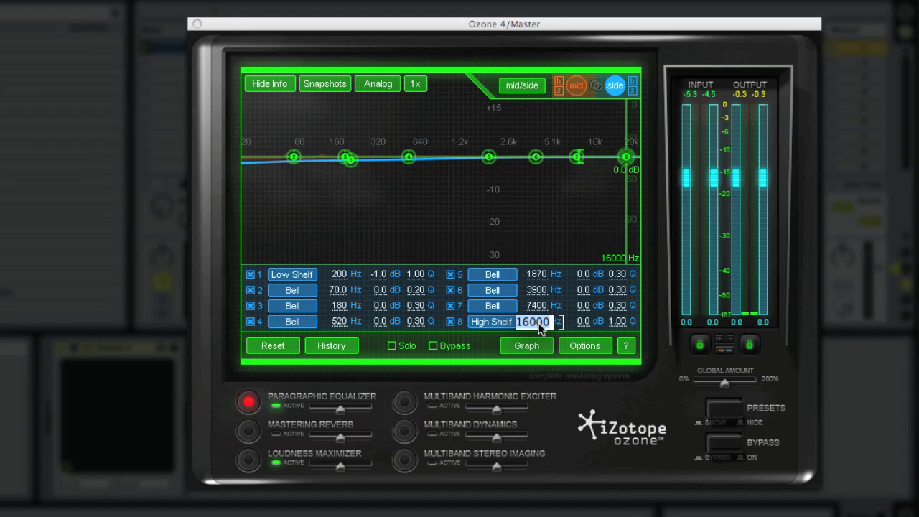
{"action": "type", "text": "8000"}
{"action": "key", "text": "Return"}
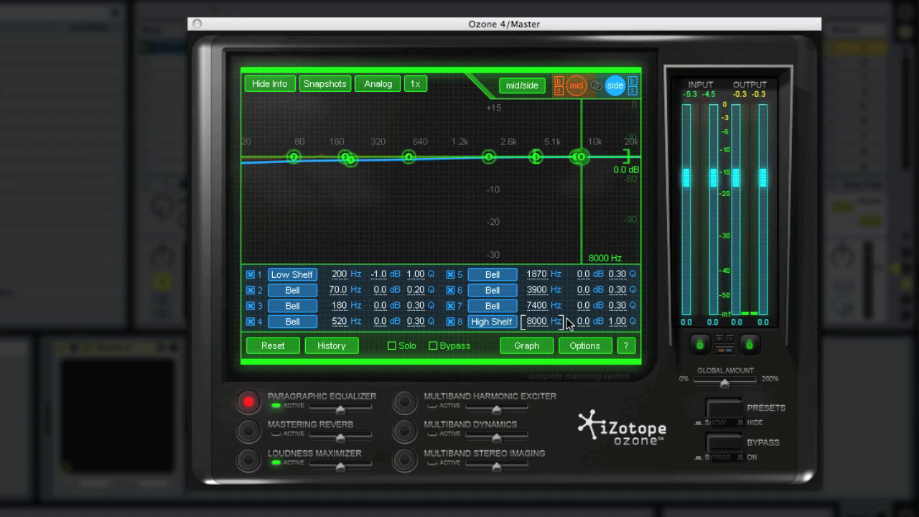
{"action": "double_click", "coordinate": [582, 320]}
{"action": "type", "text": "1"}
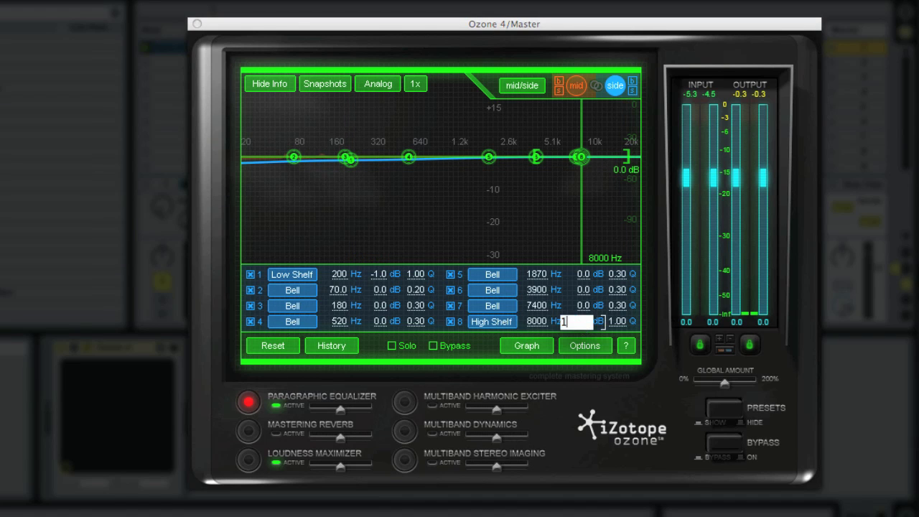
{"action": "key", "text": "Return"}
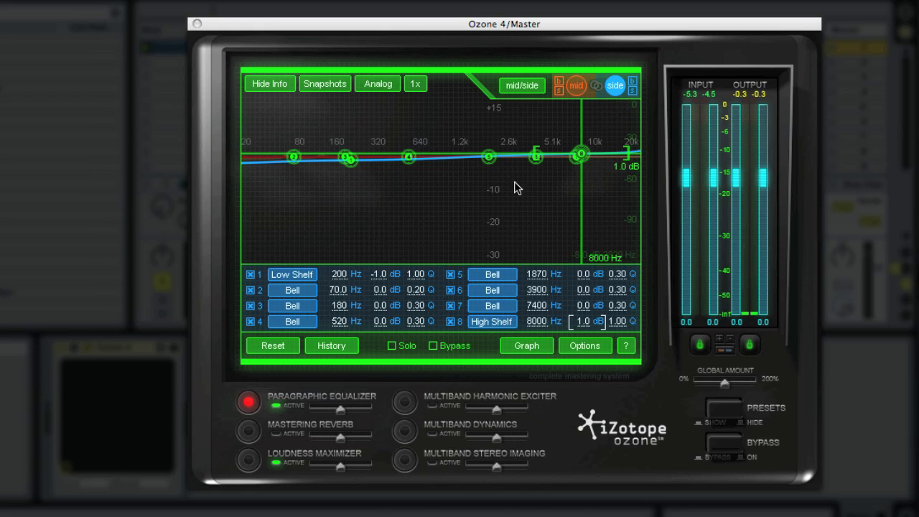
Return to the mid channel and set its bell band 6 to 3500 Hz with 0.5 dB gain
{"action": "left_click", "coordinate": [577, 85]}
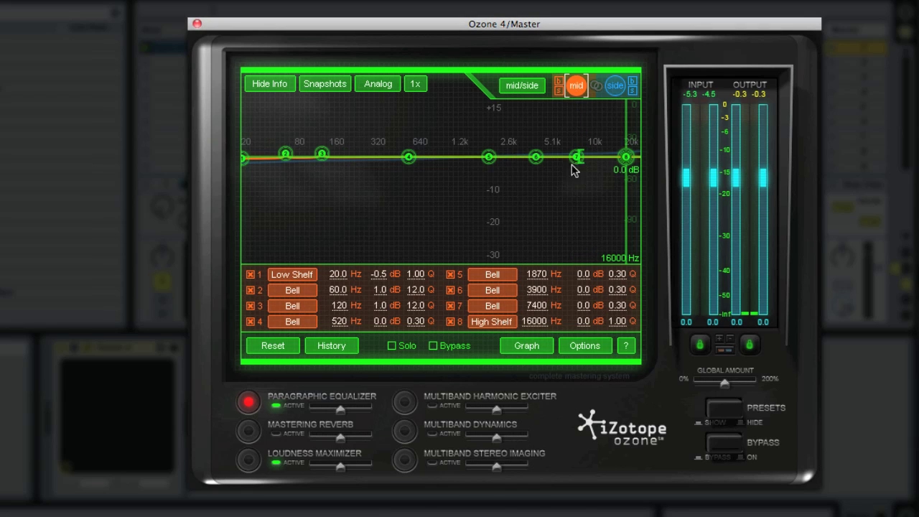
{"action": "double_click", "coordinate": [535, 290]}
{"action": "type", "text": "3500"}
{"action": "key", "text": "Return"}
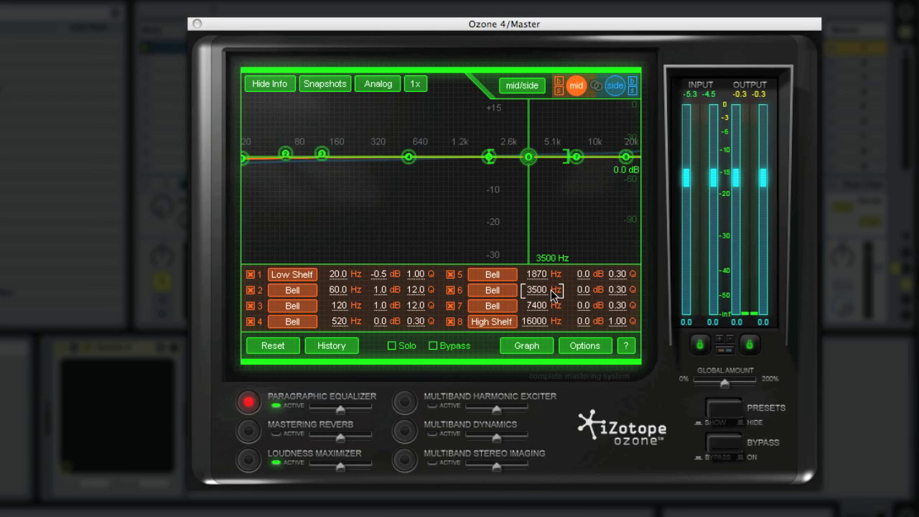
{"action": "double_click", "coordinate": [581, 290]}
{"action": "key", "text": "BackSpace"}
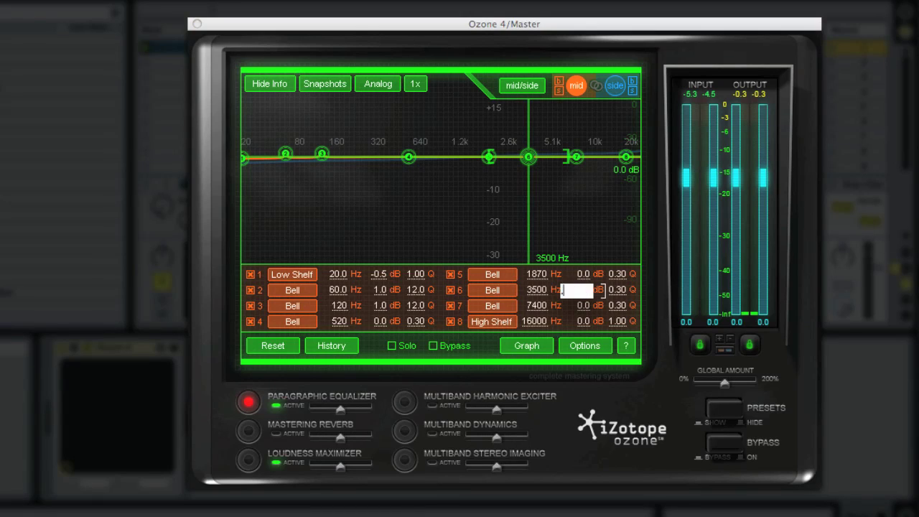
{"action": "type", "text": "0.5"}
{"action": "key", "text": "Return"}
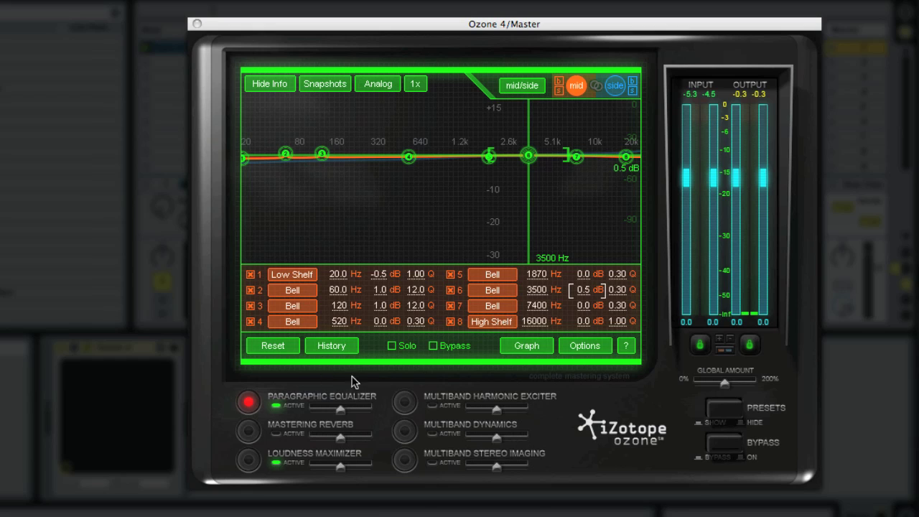
Play the mix with the Paragraphic Equalizer bypassed and re-enabled to compare the sound
{"action": "left_click", "coordinate": [435, 348]}
{"action": "key", "text": "space"}
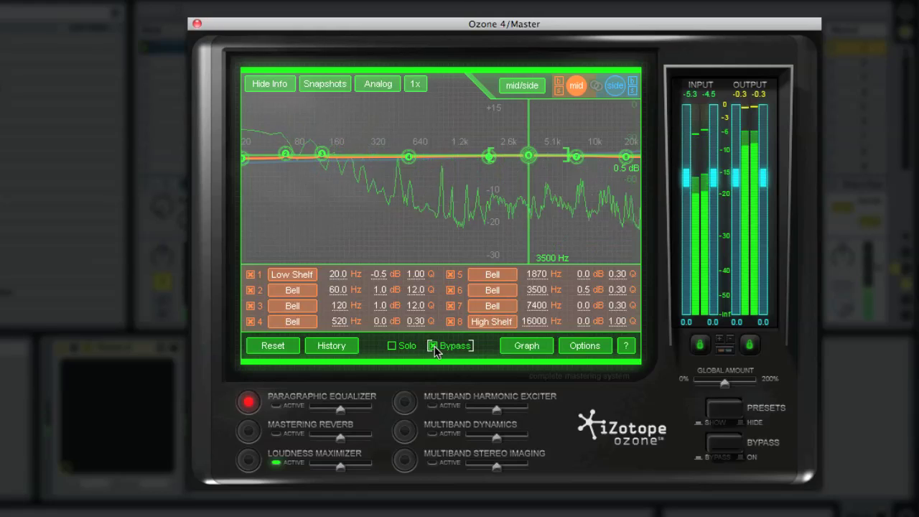
{"action": "left_click", "coordinate": [434, 346]}
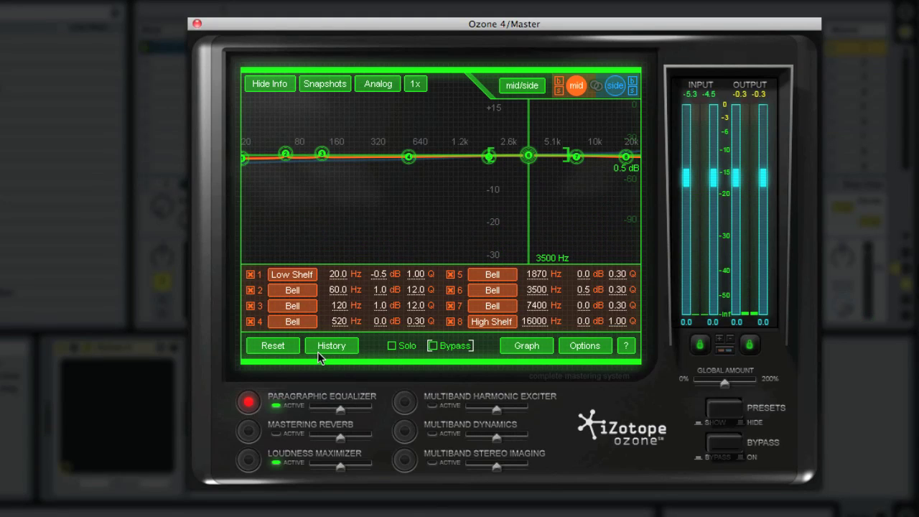
Activate the Mastering Reverb module and set its room size to 0.4 and width to 0.5
{"action": "left_click", "coordinate": [248, 431]}
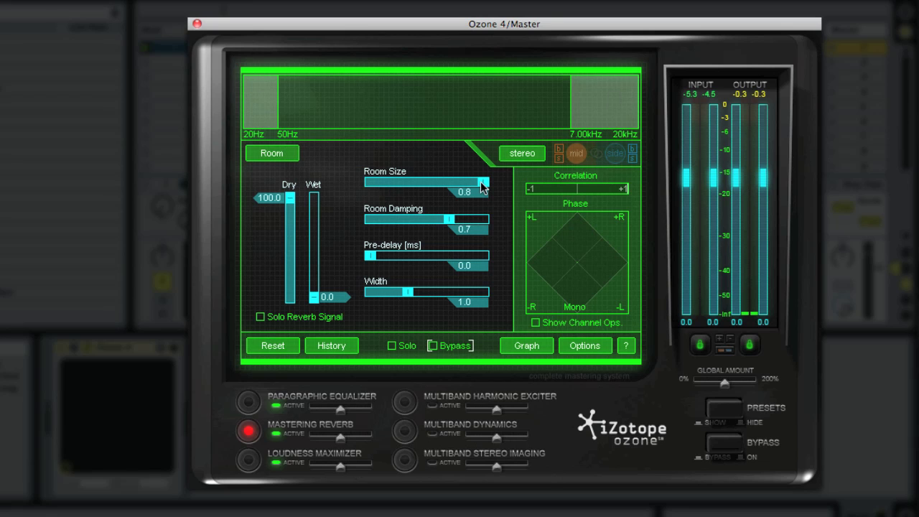
{"action": "left_click", "coordinate": [415, 186]}
{"action": "left_click_drag", "start_coordinate": [412, 181], "coordinate": [423, 181]}
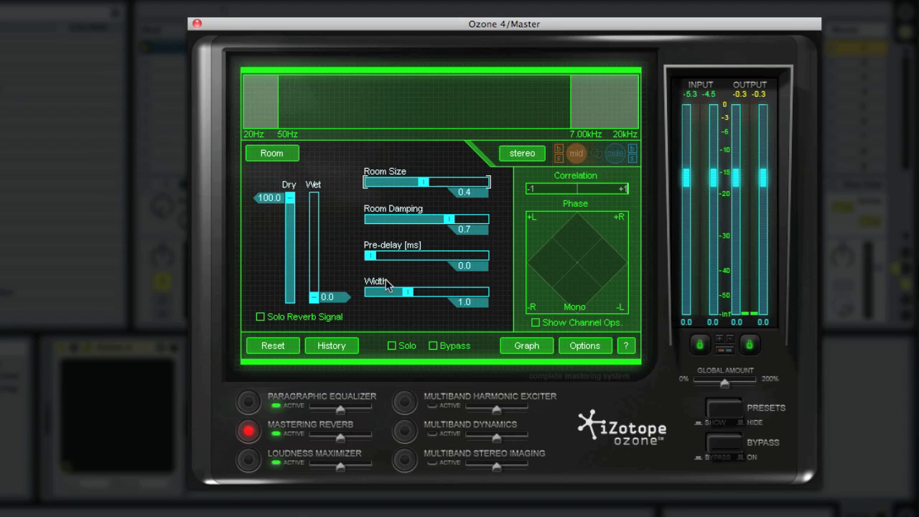
{"action": "mouse_move", "coordinate": [405, 291]}
{"action": "left_mouse_down"}
{"action": "mouse_move", "coordinate": [380, 293]}
{"action": "mouse_move", "coordinate": [388, 293]}
{"action": "left_mouse_up"}
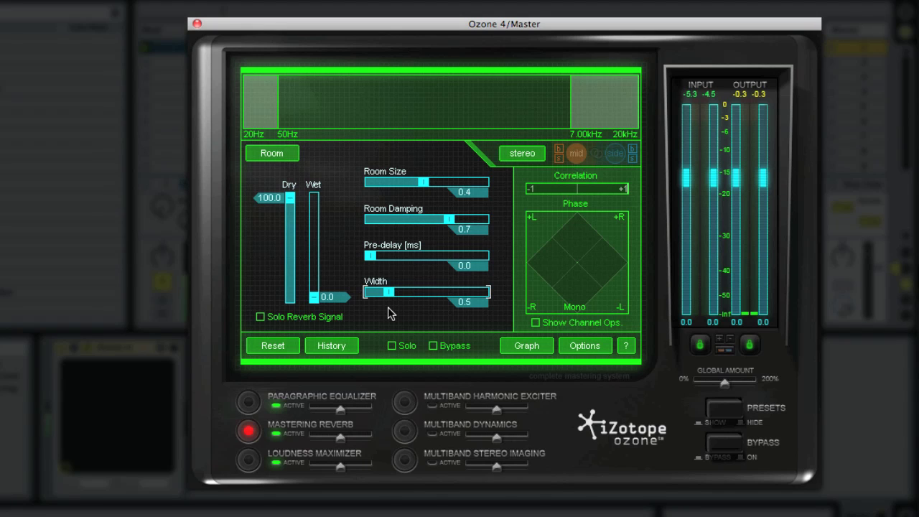
Solo the reverb signal during playback and set the reverb's wet level to 2.5
{"action": "key", "text": "space"}
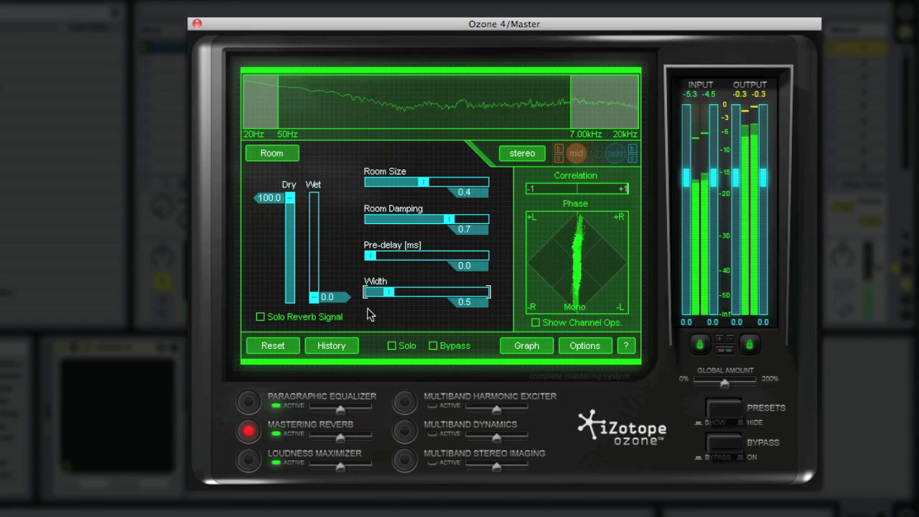
{"action": "left_click", "coordinate": [299, 316]}
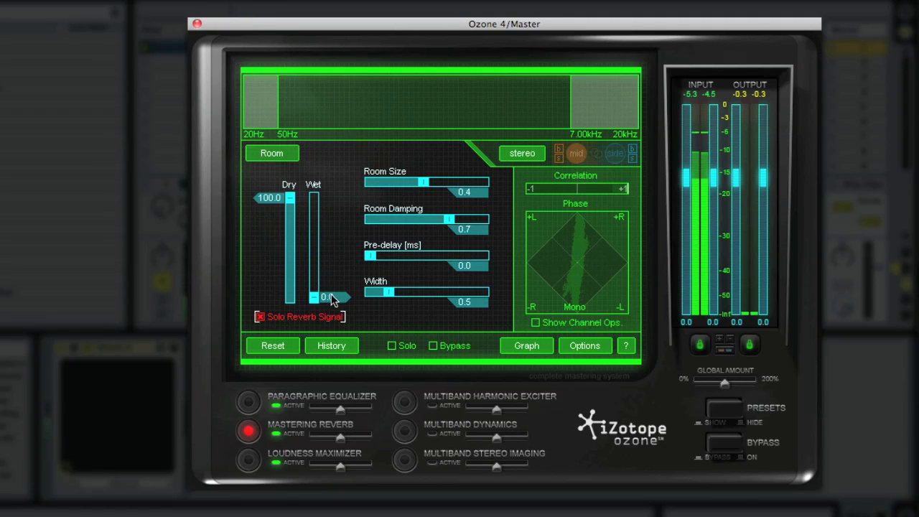
{"action": "left_click_drag", "start_coordinate": [328, 300], "coordinate": [328, 291]}
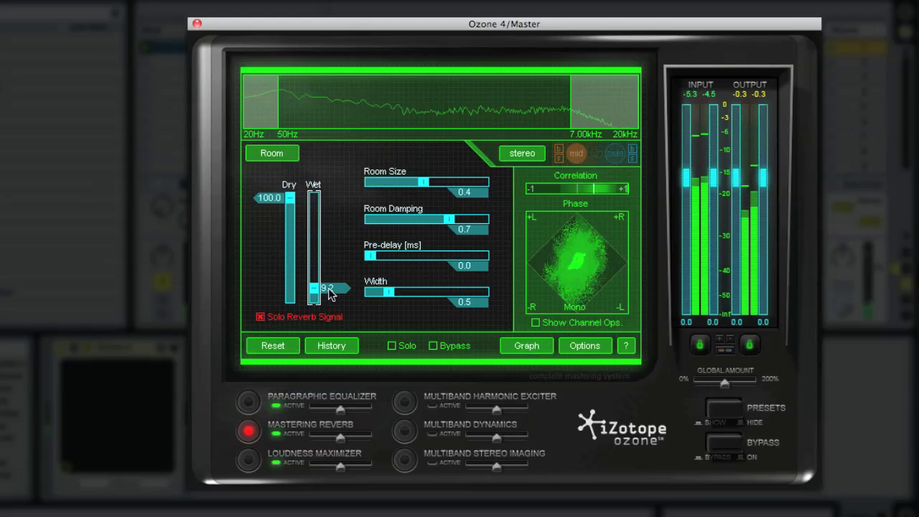
{"action": "left_click_drag", "start_coordinate": [329, 295], "coordinate": [329, 297]}
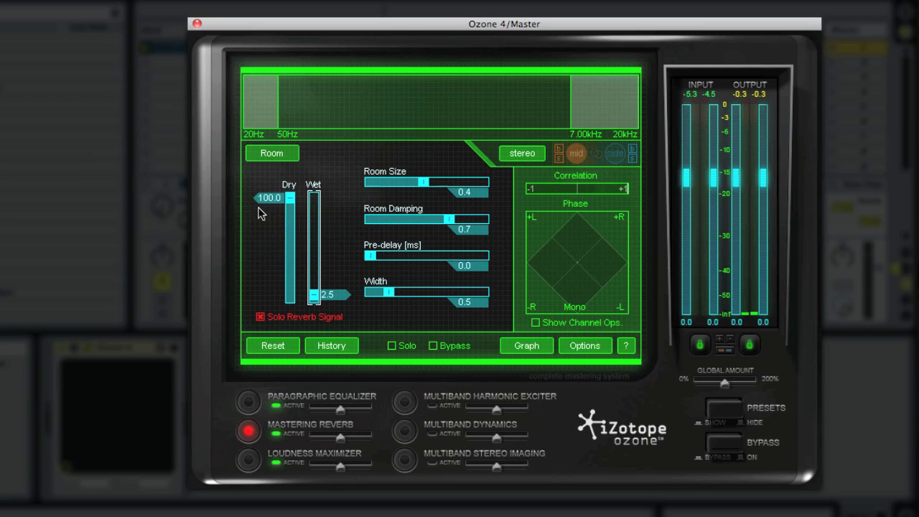
Raise the reverb's low frequency cutoff to 208 Hz and turn off the reverb signal solo
{"action": "key", "text": "space"}
{"action": "left_click_drag", "start_coordinate": [279, 107], "coordinate": [347, 109]}
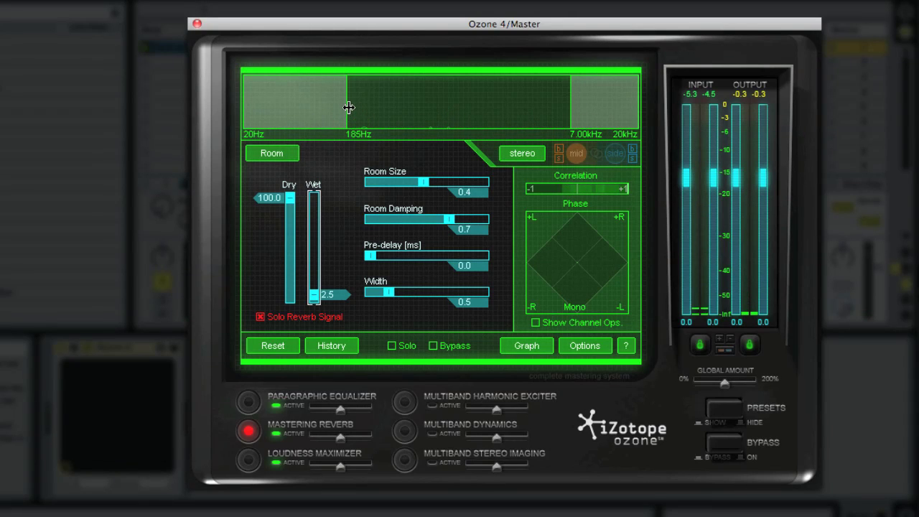
{"action": "left_click_drag", "start_coordinate": [346, 106], "coordinate": [353, 103]}
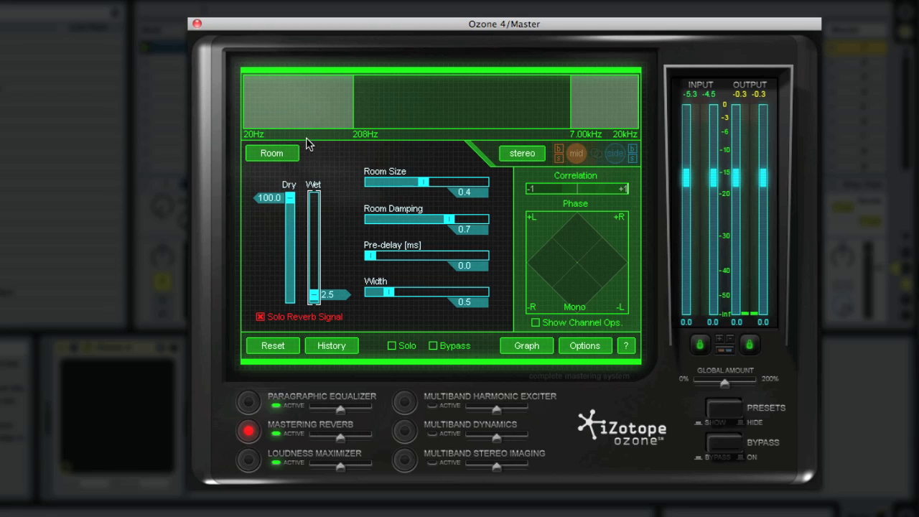
{"action": "left_click", "coordinate": [260, 318]}
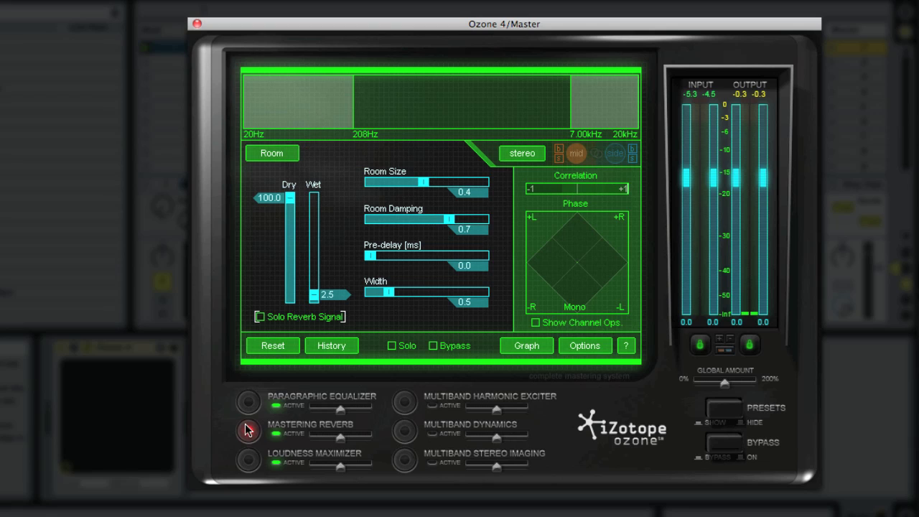
Play the mix with the Mastering Reverb bypassed and re-enabled to compare the sound
{"action": "left_click", "coordinate": [435, 347]}
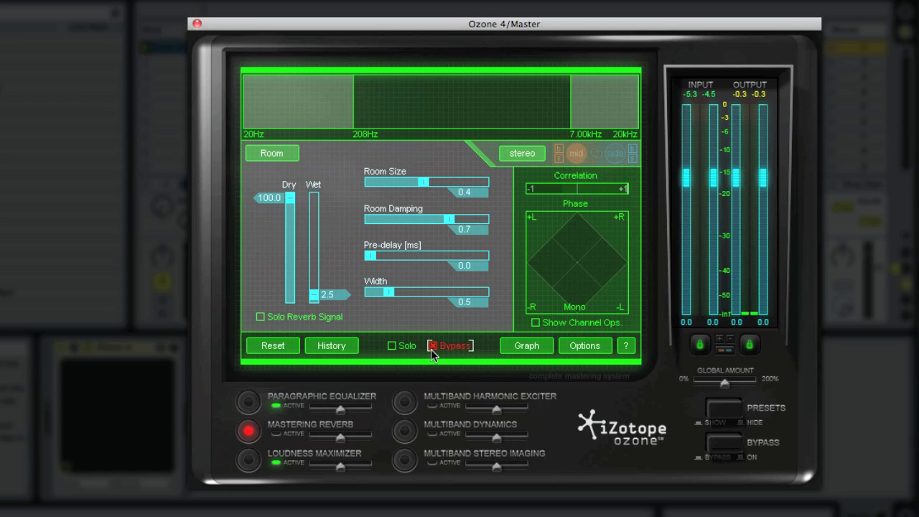
{"action": "key", "text": "space"}
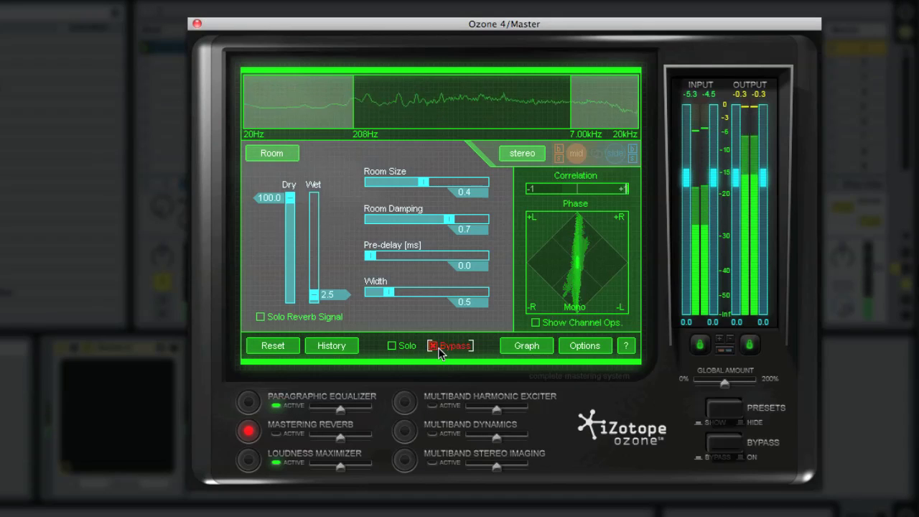
{"action": "left_click", "coordinate": [436, 346]}
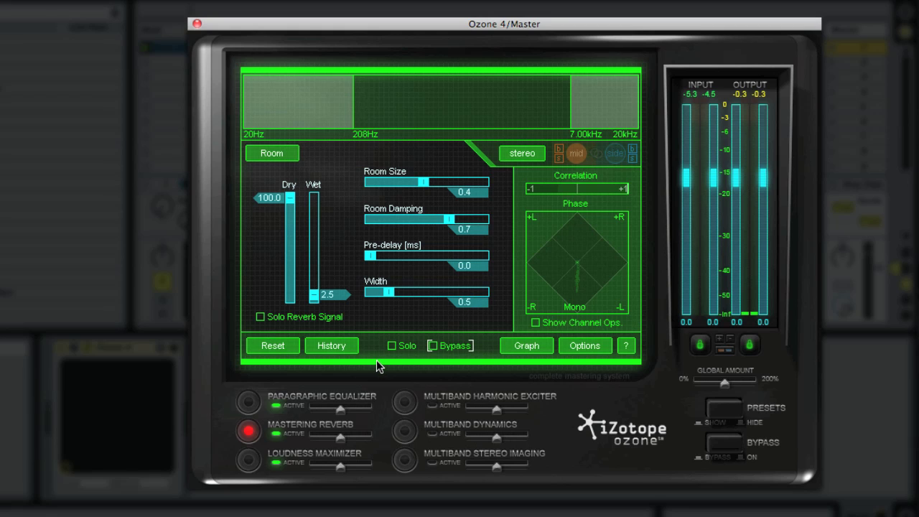
Open the Multiband Harmonic Exciter and raise the amount of band 4, above 10 kHz, to 1.2
{"action": "left_click", "coordinate": [400, 405]}
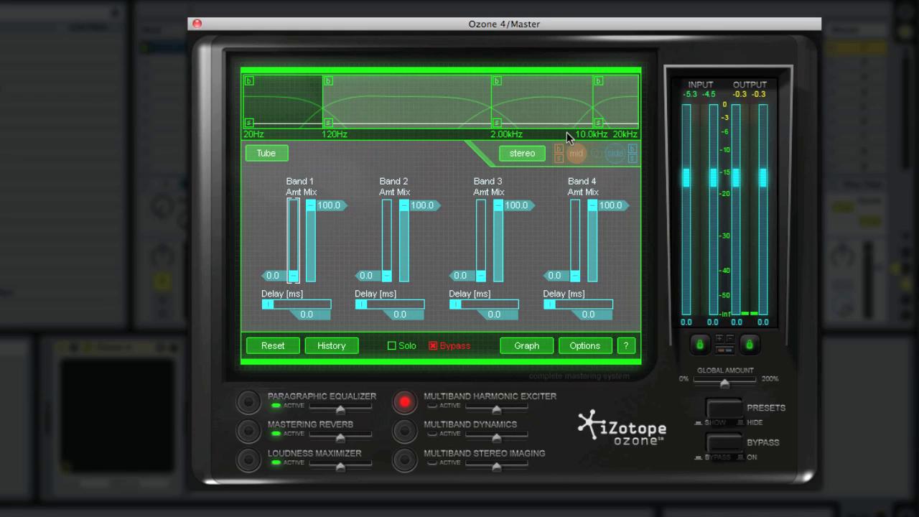
{"action": "left_click", "coordinate": [616, 106]}
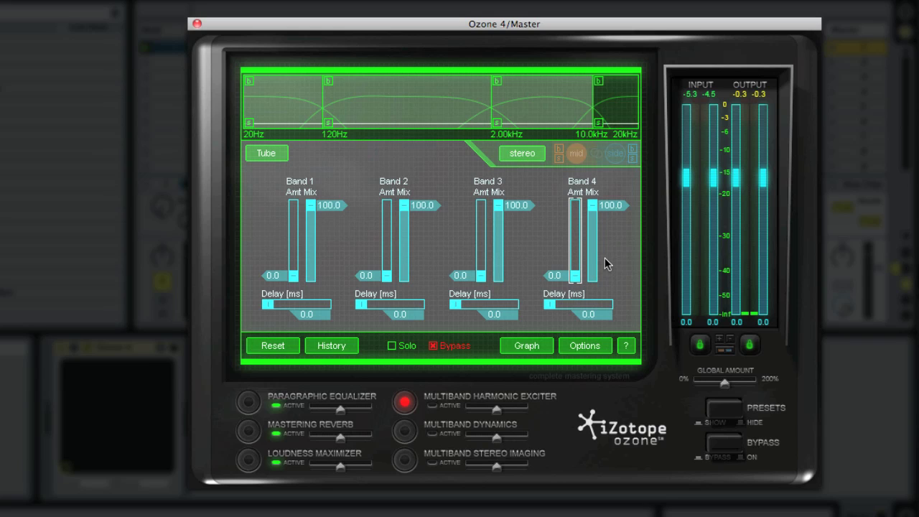
{"action": "left_click_drag", "start_coordinate": [558, 278], "coordinate": [551, 274]}
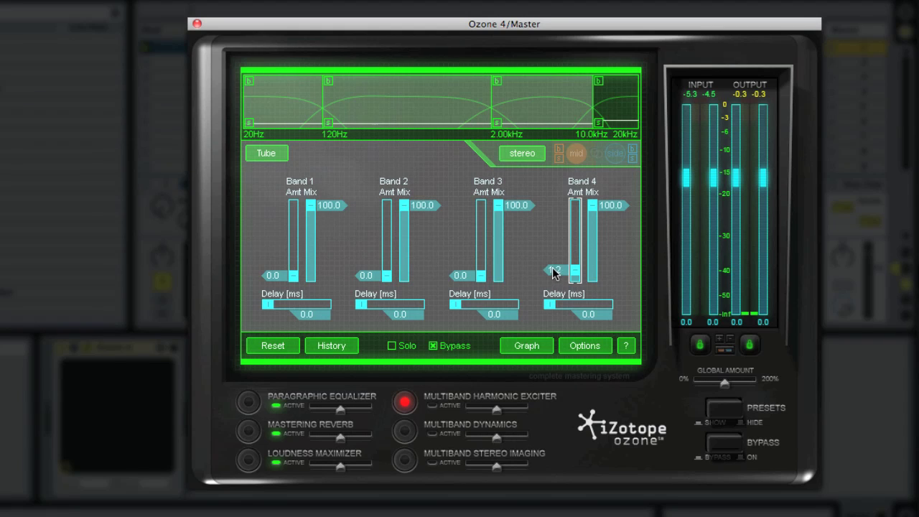
Take the Multiband Harmonic Exciter out of bypass and listen to band 4 soloed
{"action": "left_click", "coordinate": [599, 123]}
{"action": "left_click", "coordinate": [433, 345]}
{"action": "left_click", "coordinate": [599, 123]}
{"action": "key", "text": "space"}
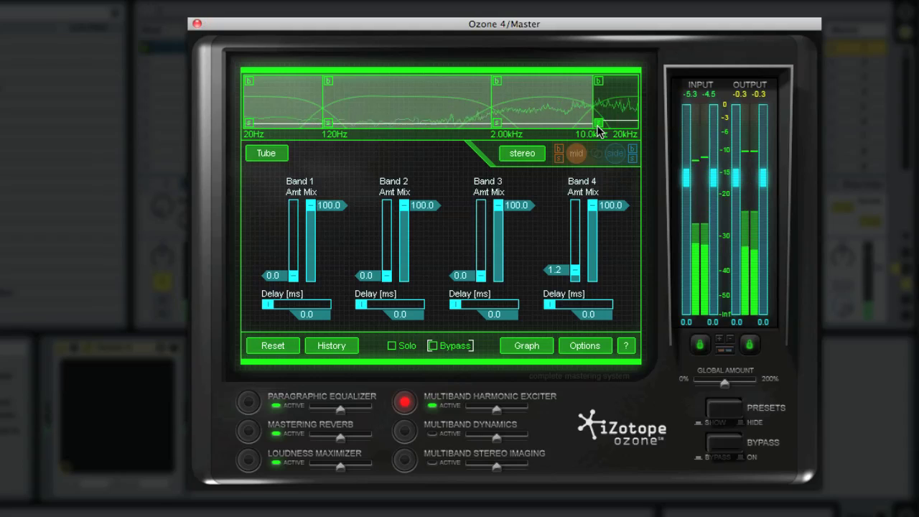
{"action": "key", "text": "space"}
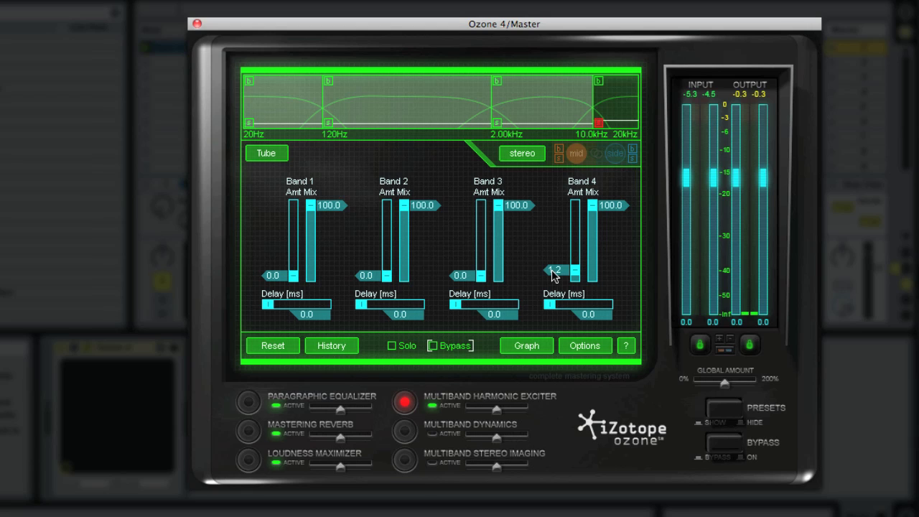
Set the exciter's band 4 amount to 1.5
{"action": "mouse_move", "coordinate": [553, 275]}
{"action": "left_mouse_down"}
{"action": "mouse_move", "coordinate": [550, 264]}
{"action": "mouse_move", "coordinate": [561, 278]}
{"action": "left_mouse_up"}
{"action": "double_click", "coordinate": [552, 267]}
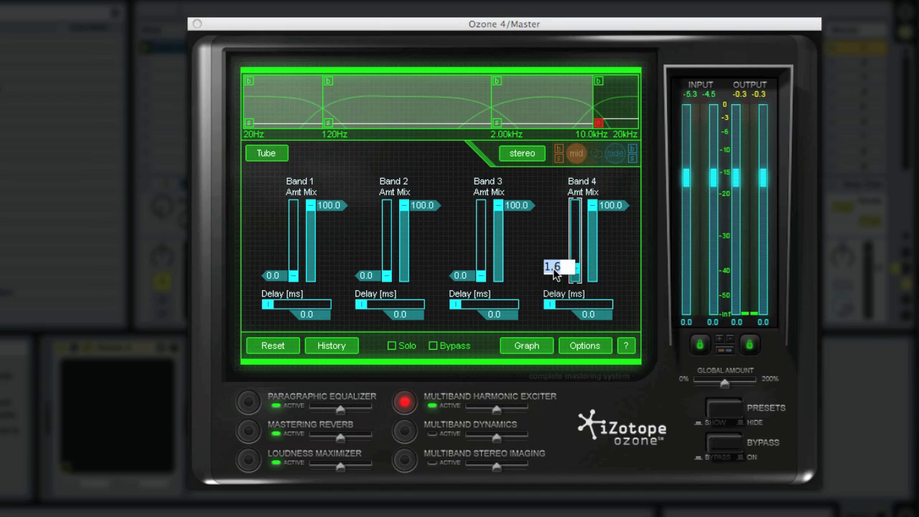
{"action": "type", "text": "1.5"}
{"action": "key", "text": "Return"}
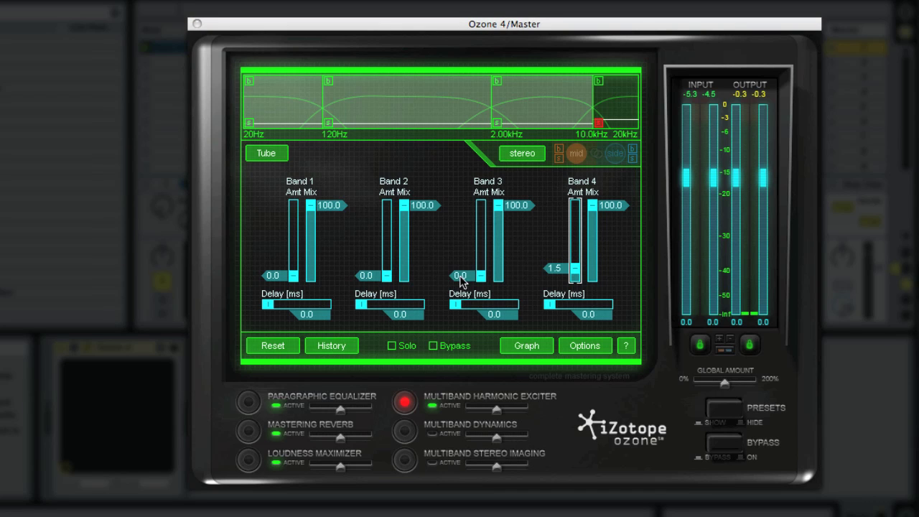
Solo the exciter's band 3, between 2 and 10 kHz, and set its amount to 0.5 during playback
{"action": "left_click", "coordinate": [497, 126]}
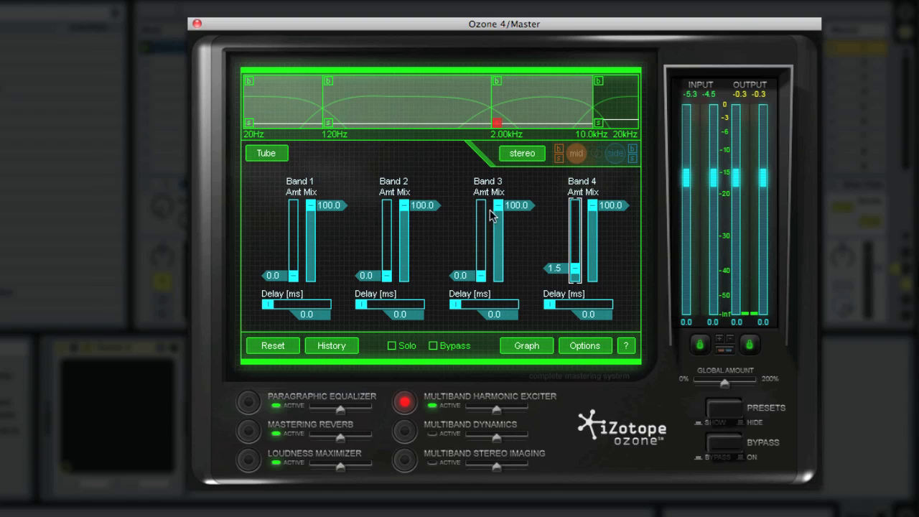
{"action": "key", "text": "space"}
{"action": "left_click_drag", "start_coordinate": [481, 276], "coordinate": [483, 276]}
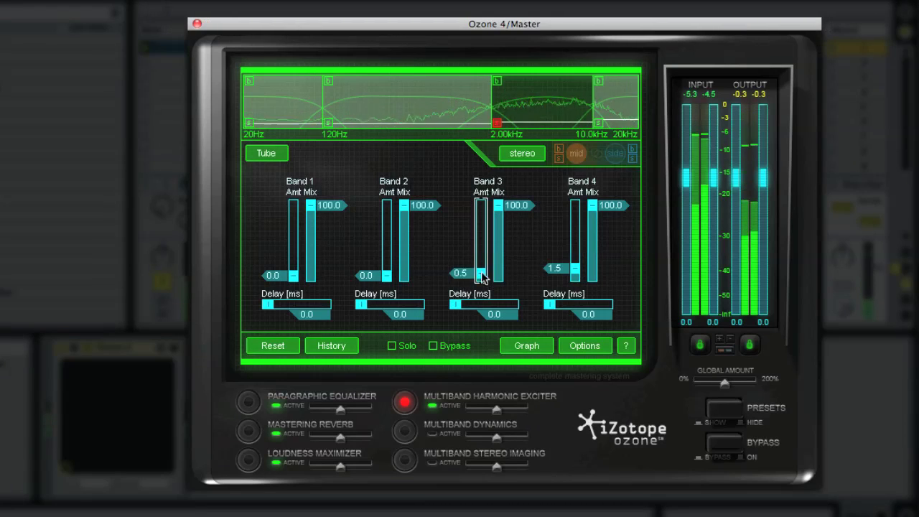
{"action": "key", "text": "space"}
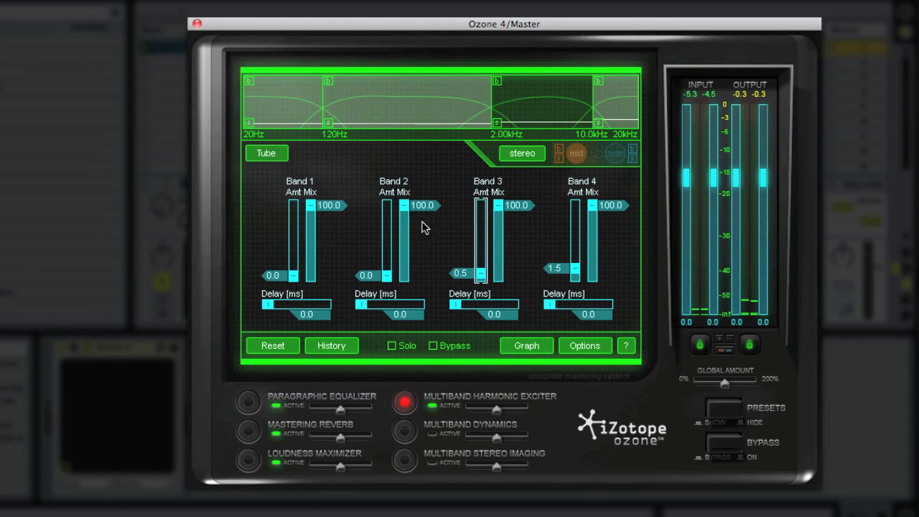
Play the mix with the Multiband Harmonic Exciter bypassed and re-enabled to compare the sound
{"action": "left_click", "coordinate": [292, 273]}
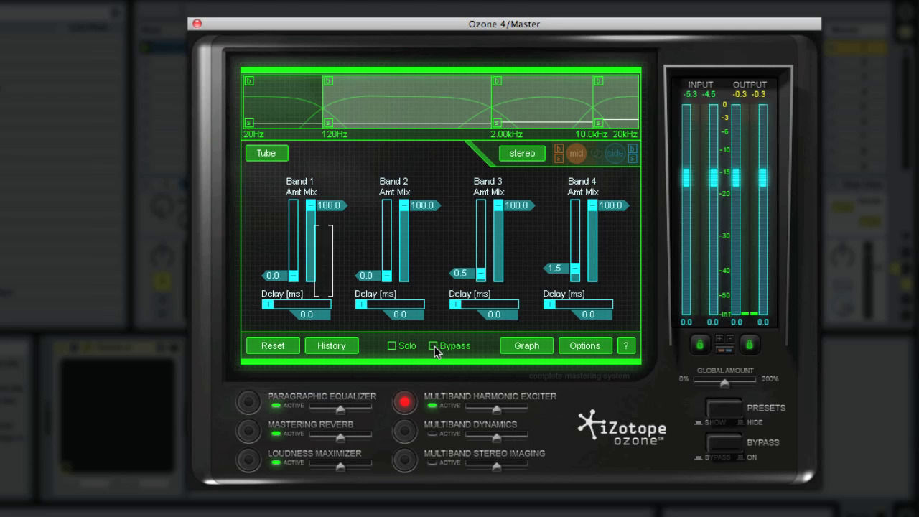
{"action": "left_click", "coordinate": [433, 347]}
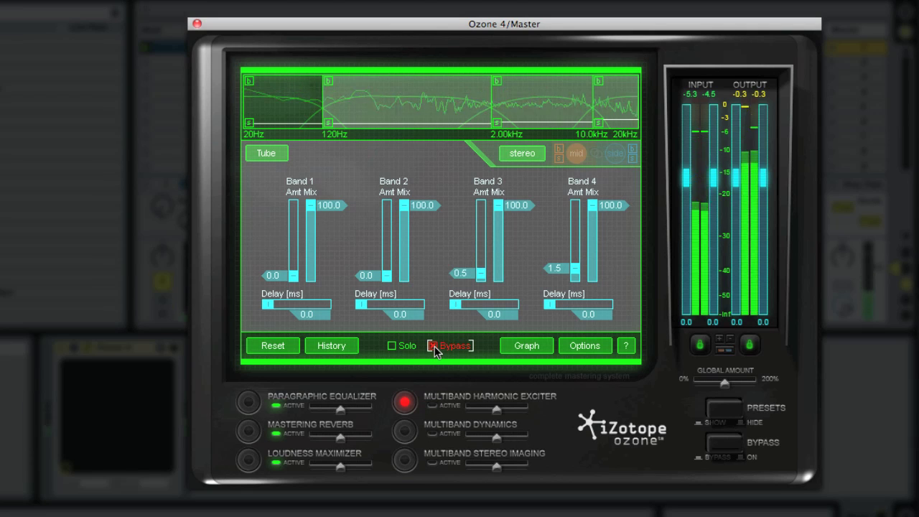
{"action": "left_click", "coordinate": [434, 346]}
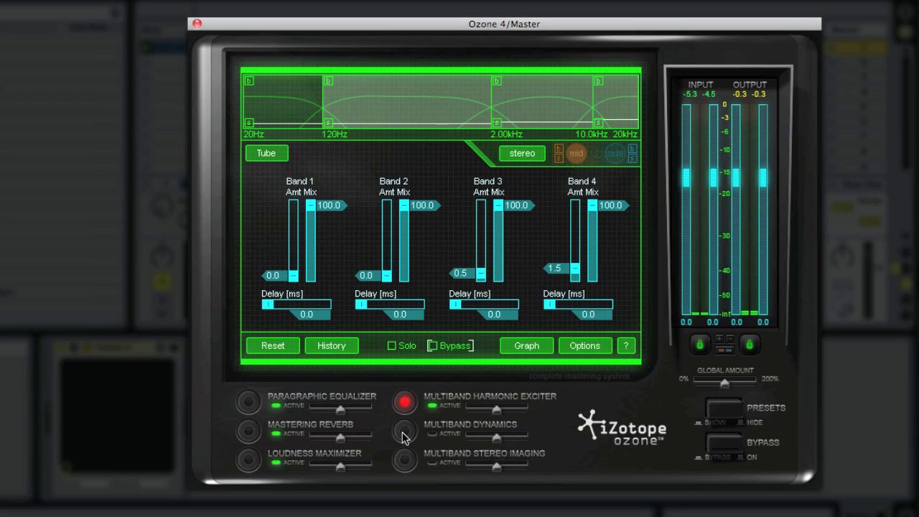
Open Multiband Stereo Imaging, take it out of bypass and set the band 4 widening to 0.2
{"action": "left_click", "coordinate": [406, 463]}
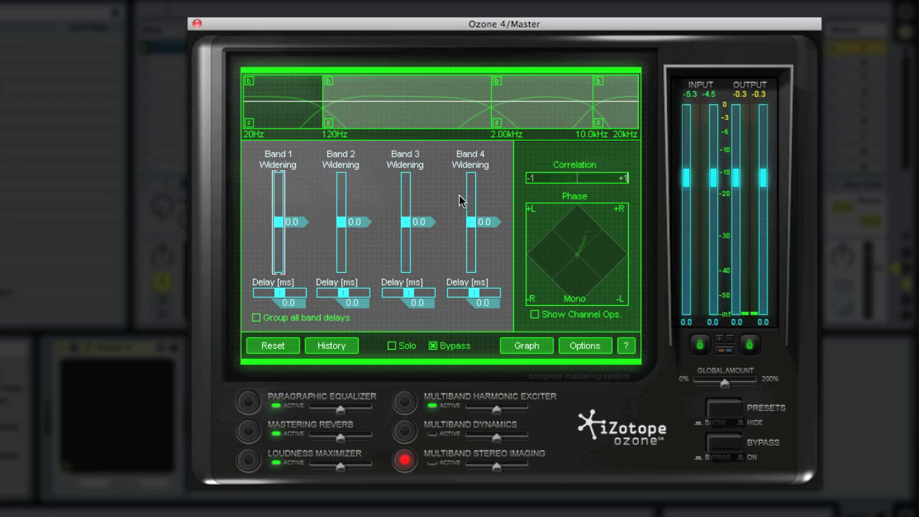
{"action": "left_click_drag", "start_coordinate": [486, 228], "coordinate": [522, 213]}
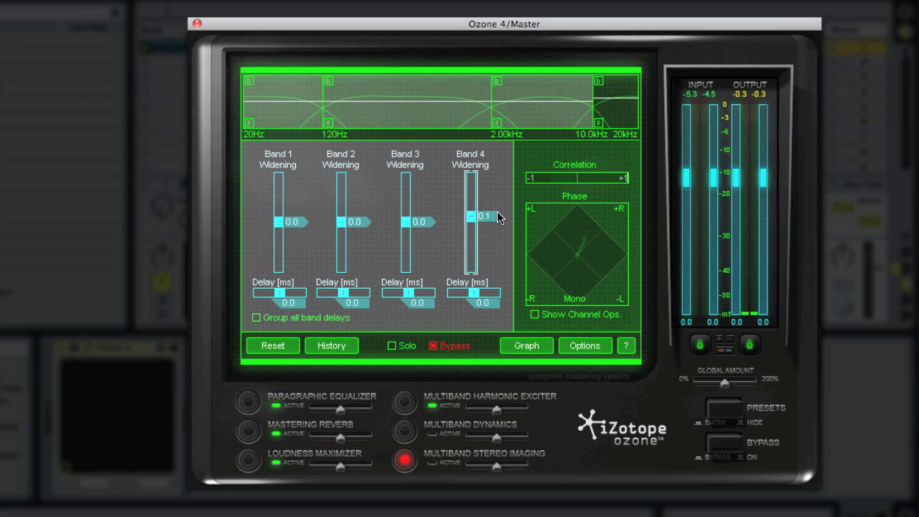
{"action": "left_click", "coordinate": [431, 346]}
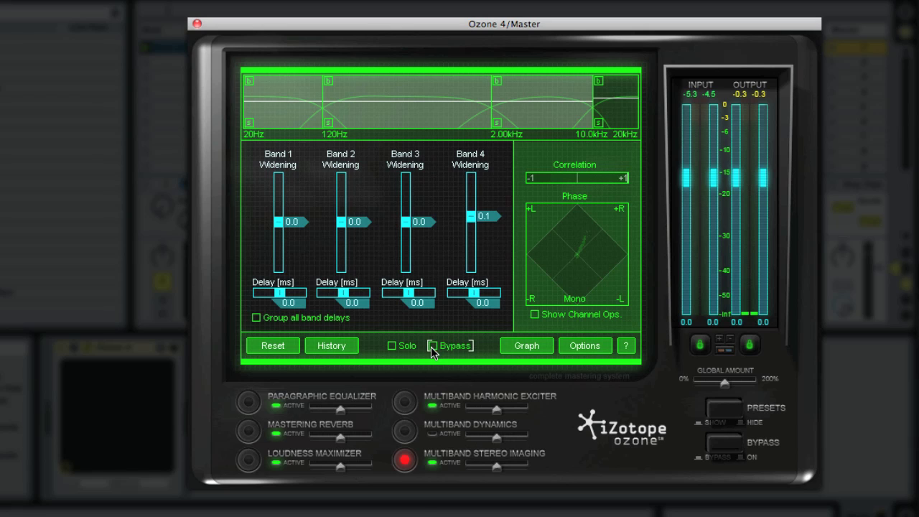
{"action": "left_click_drag", "start_coordinate": [487, 220], "coordinate": [484, 215]}
Set the stereo widening of band 3 to 0.4, band 1 to -0.5 and band 2 to -0.2
{"action": "left_click_drag", "start_coordinate": [414, 222], "coordinate": [418, 211]}
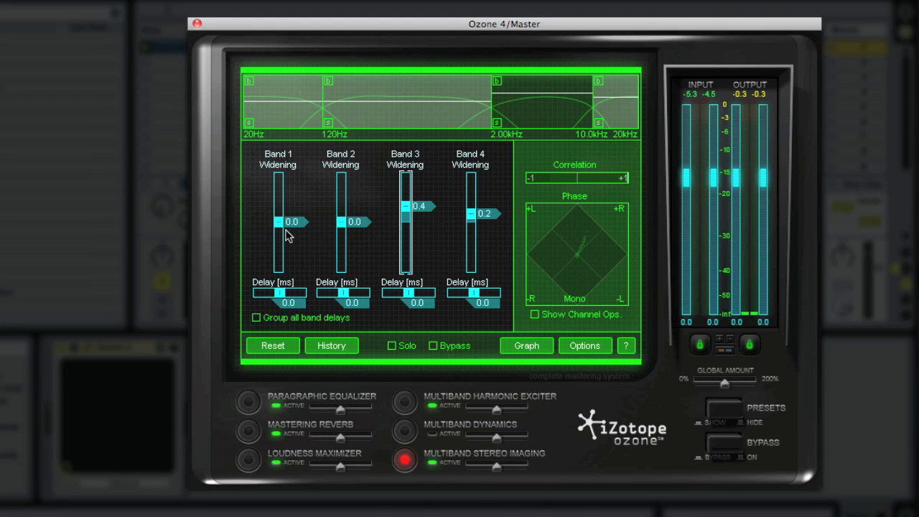
{"action": "left_click_drag", "start_coordinate": [290, 223], "coordinate": [290, 248]}
{"action": "left_click_drag", "start_coordinate": [357, 223], "coordinate": [356, 234]}
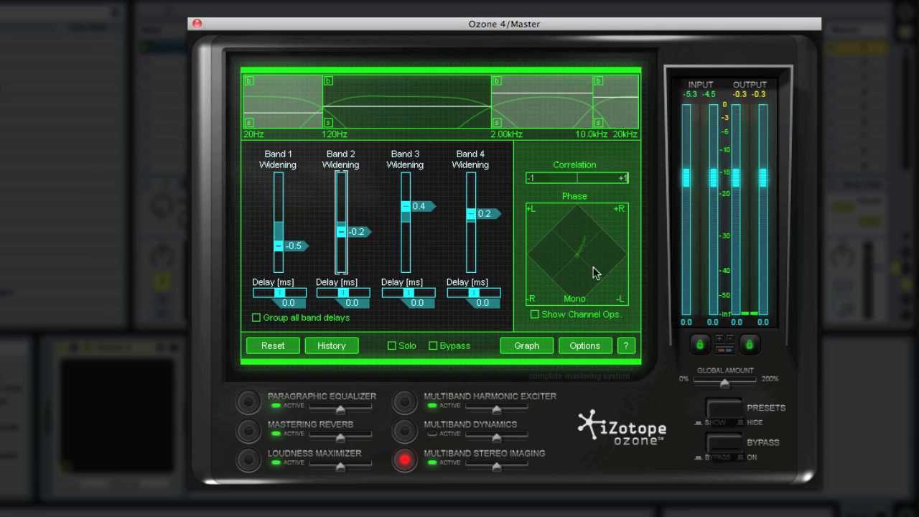
Play the mix with Multiband Stereo Imaging bypassed and re-enabled to compare the stereo width
{"action": "left_click", "coordinate": [432, 346]}
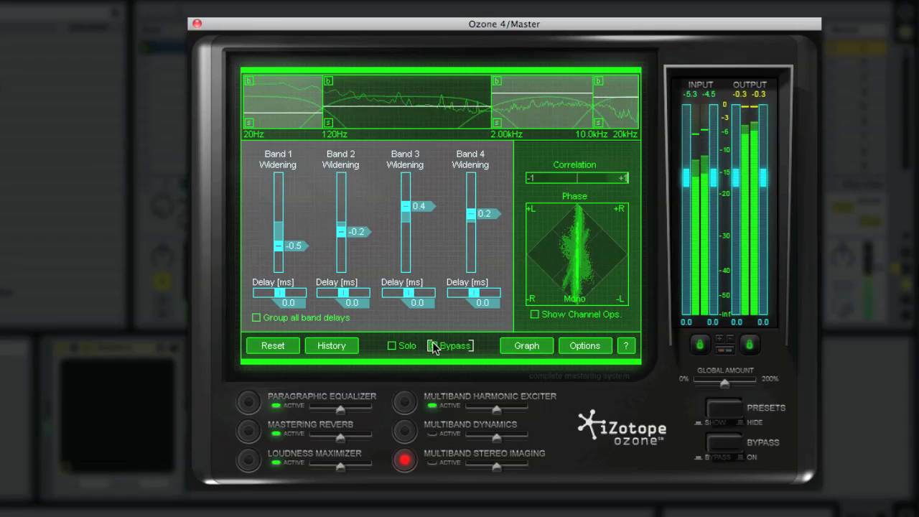
{"action": "left_click", "coordinate": [433, 347]}
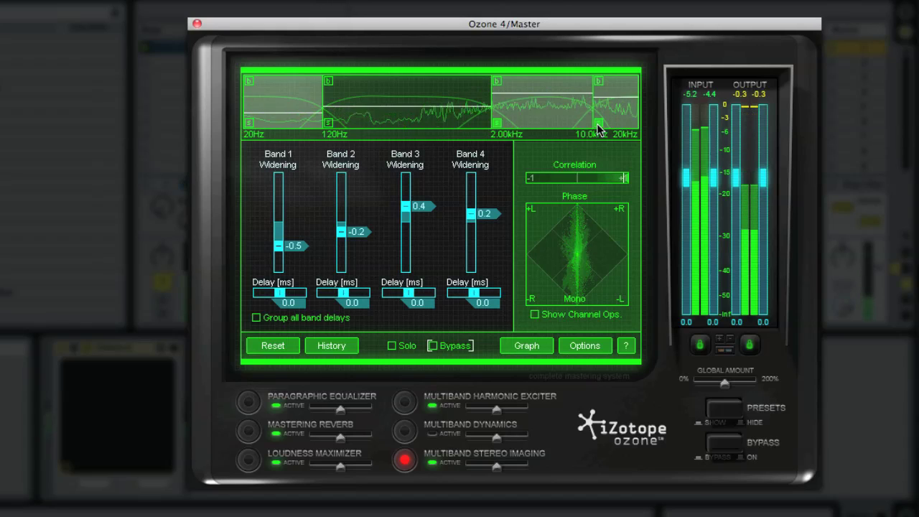
{"action": "key", "text": "space"}
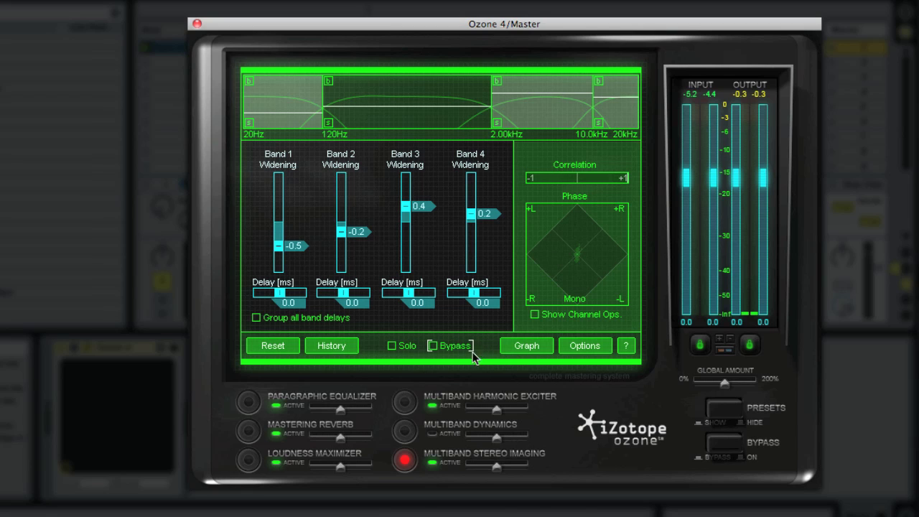
Open Multiband Dynamics, take it out of bypass and set the compressor ratio of band 1, below 120 Hz, to 2
{"action": "left_click", "coordinate": [404, 431]}
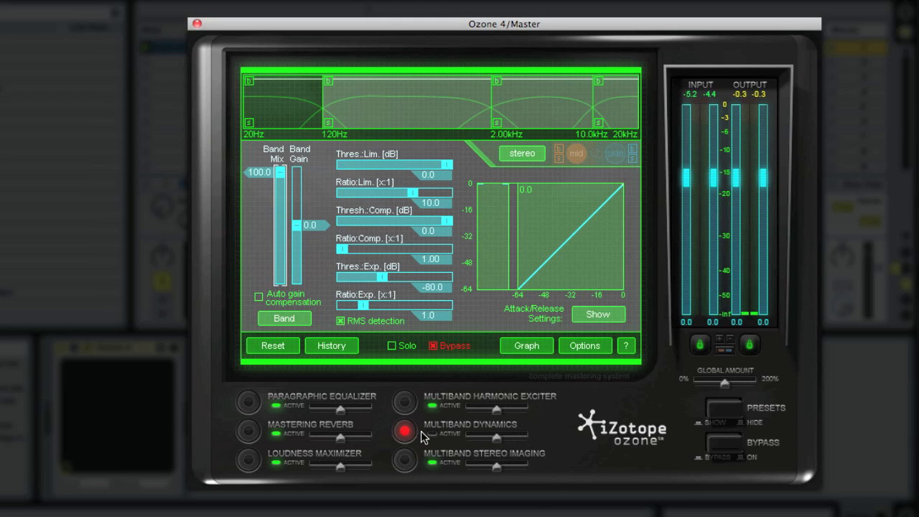
{"action": "left_click", "coordinate": [435, 346]}
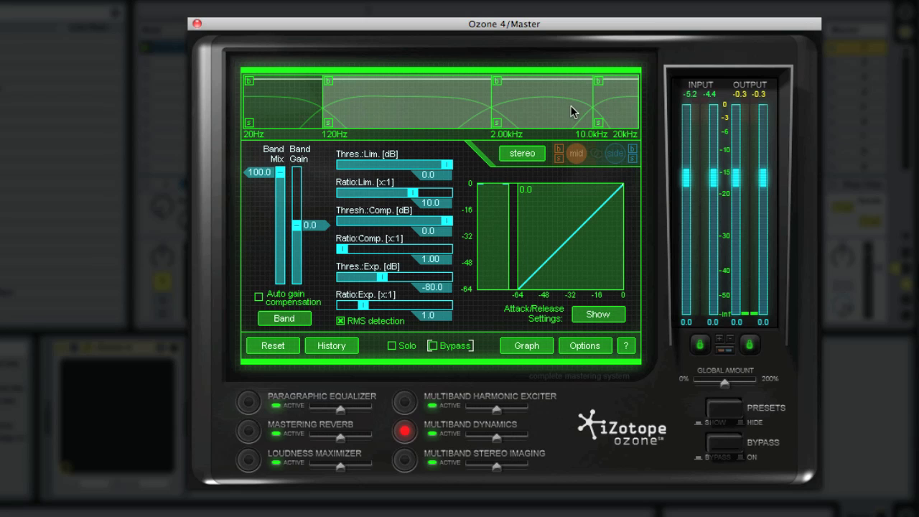
{"action": "left_click", "coordinate": [422, 111]}
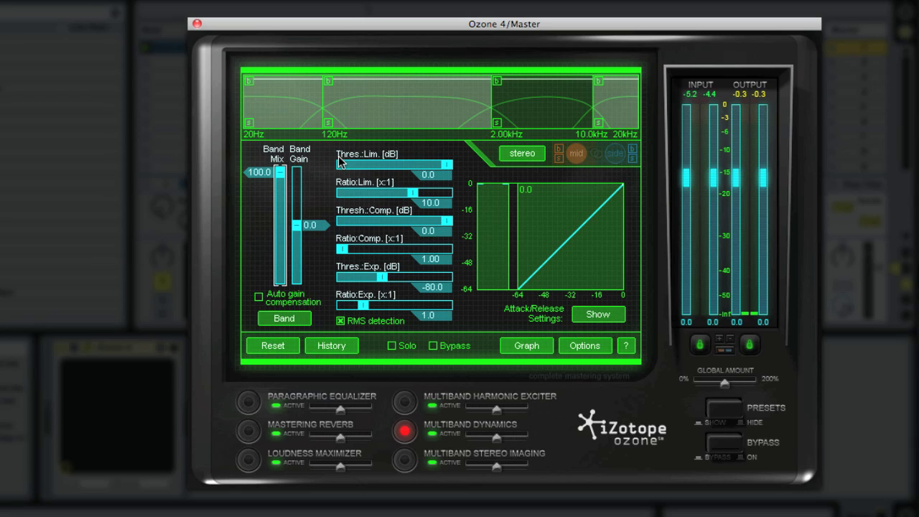
{"action": "left_click", "coordinate": [301, 118]}
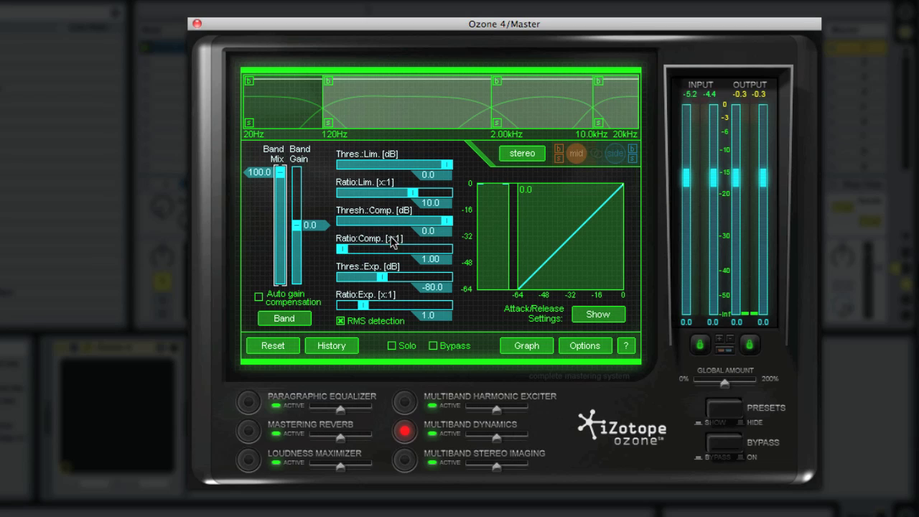
{"action": "double_click", "coordinate": [430, 261]}
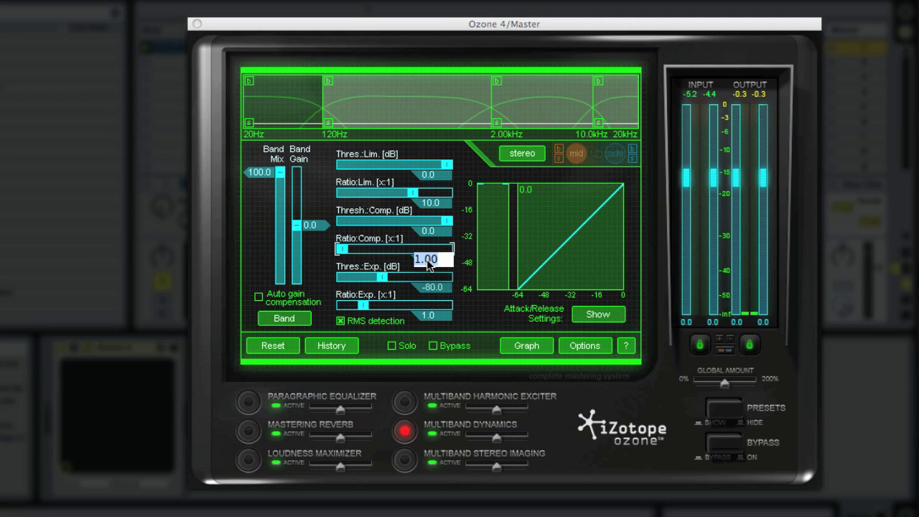
{"action": "type", "text": "2"}
{"action": "key", "text": "Return"}
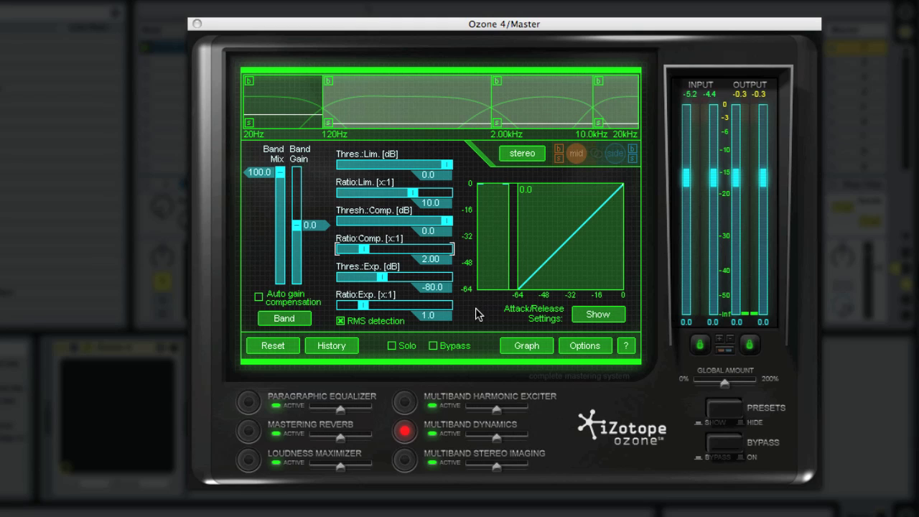
Set band 1's compressor attack to 233 ms and release to 289 ms, and return to the threshold and ratio settings
{"action": "left_click", "coordinate": [579, 314]}
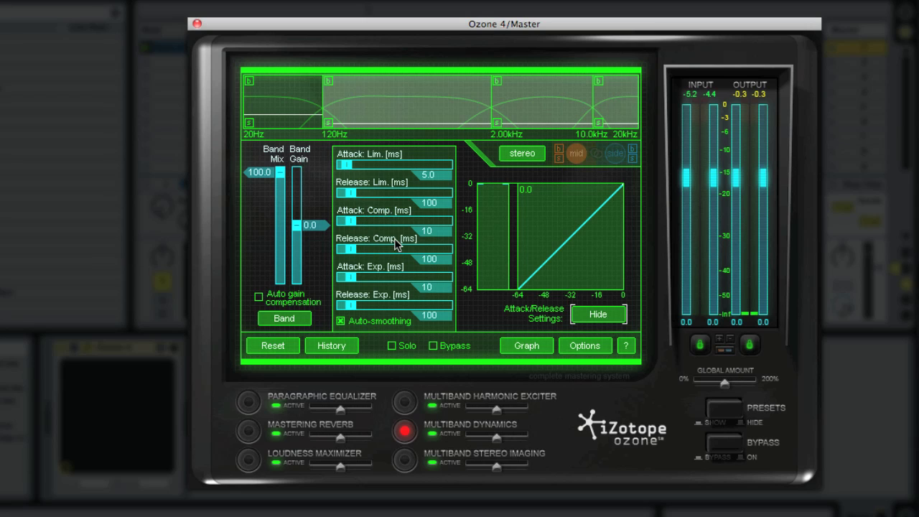
{"action": "left_click_drag", "start_coordinate": [354, 227], "coordinate": [432, 227]}
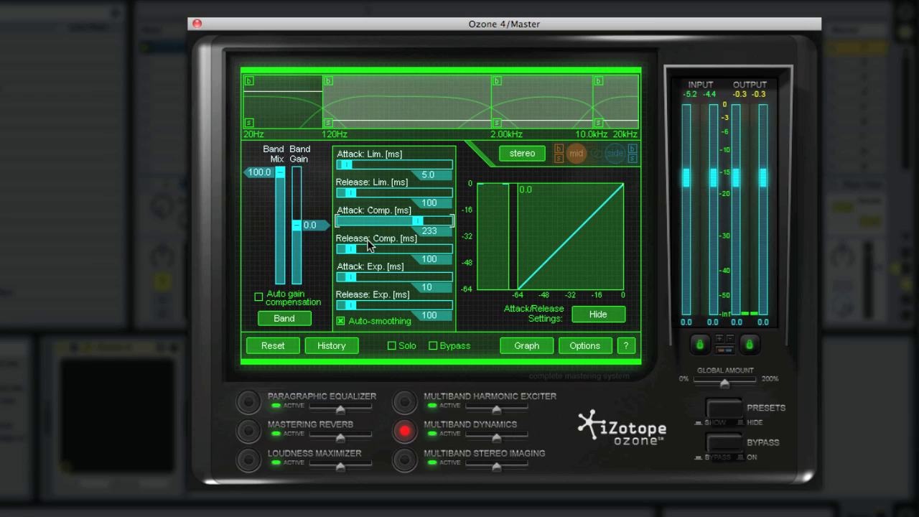
{"action": "left_click_drag", "start_coordinate": [353, 251], "coordinate": [362, 252]}
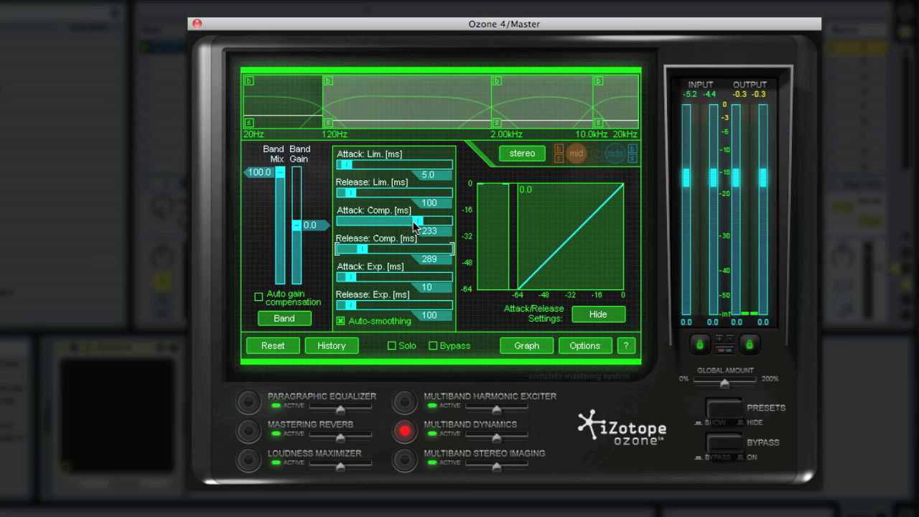
{"action": "left_click", "coordinate": [585, 315]}
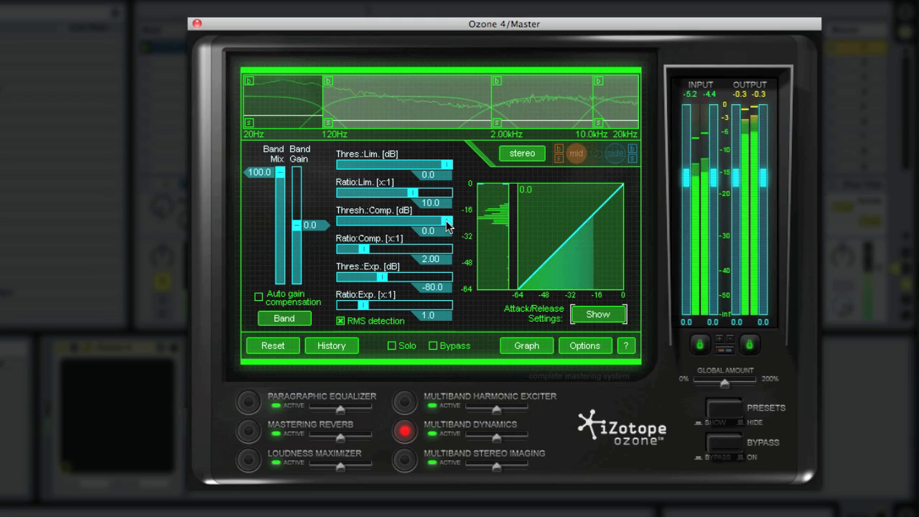
Lower band 1's compressor threshold to -32 dB and set its band gain to 5.0 while checking the sound in playback
{"action": "left_click_drag", "start_coordinate": [447, 225], "coordinate": [420, 221]}
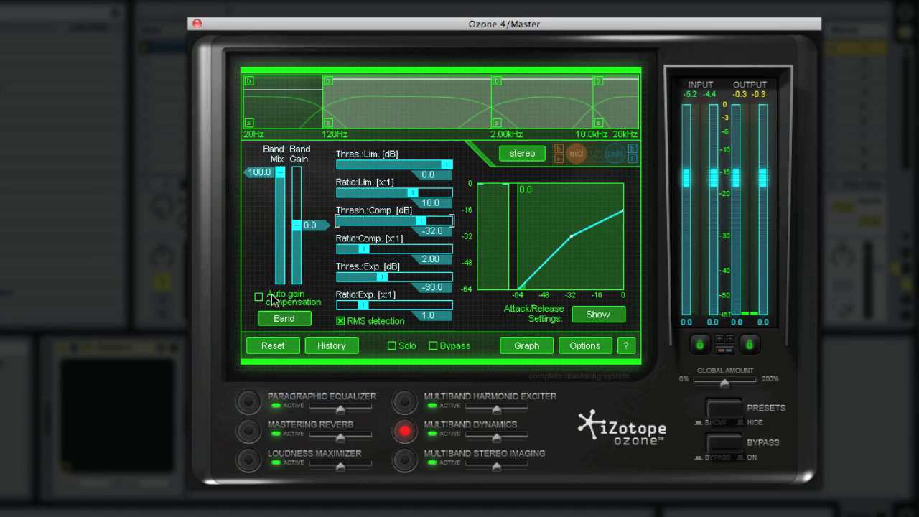
{"action": "left_click_drag", "start_coordinate": [314, 229], "coordinate": [313, 218]}
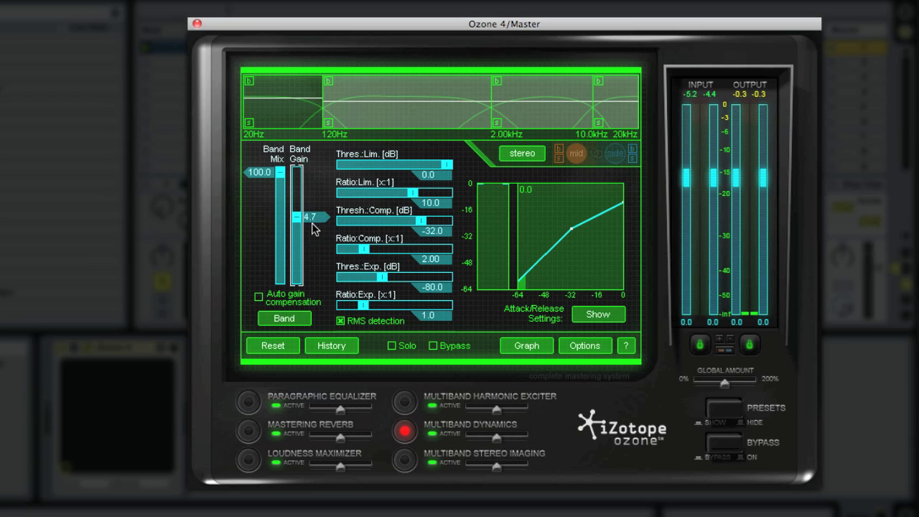
{"action": "key", "text": "space"}
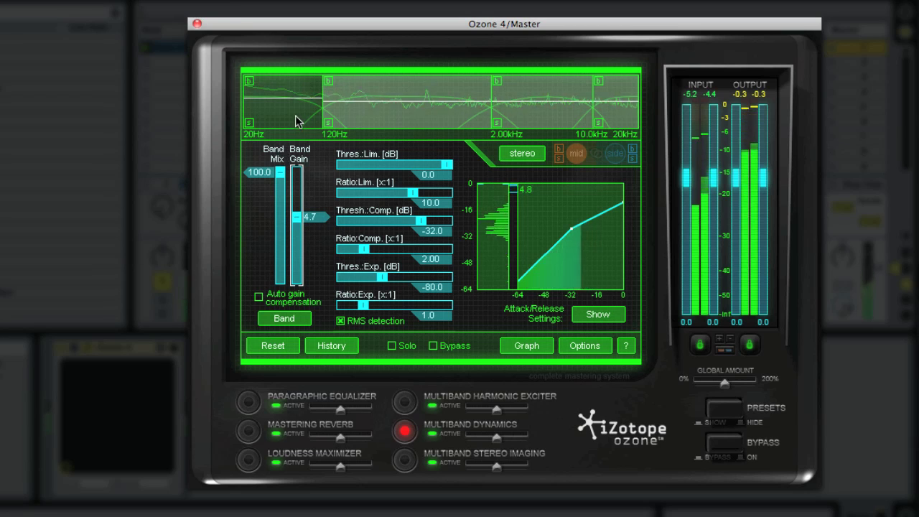
{"action": "double_click", "coordinate": [312, 224]}
{"action": "type", "text": "5"}
{"action": "key", "text": "Return"}
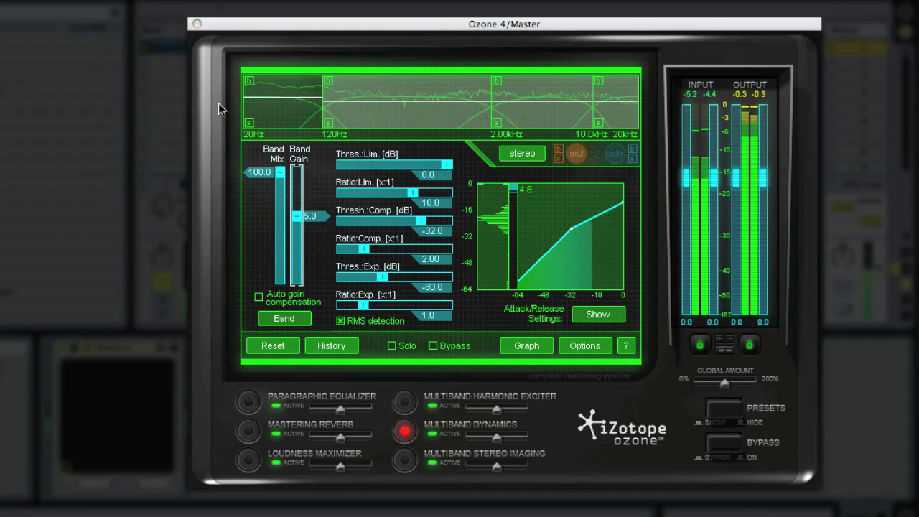
Solo band 1 and compare it with Multiband Dynamics bypassed and re-enabled
{"action": "left_click", "coordinate": [249, 122]}
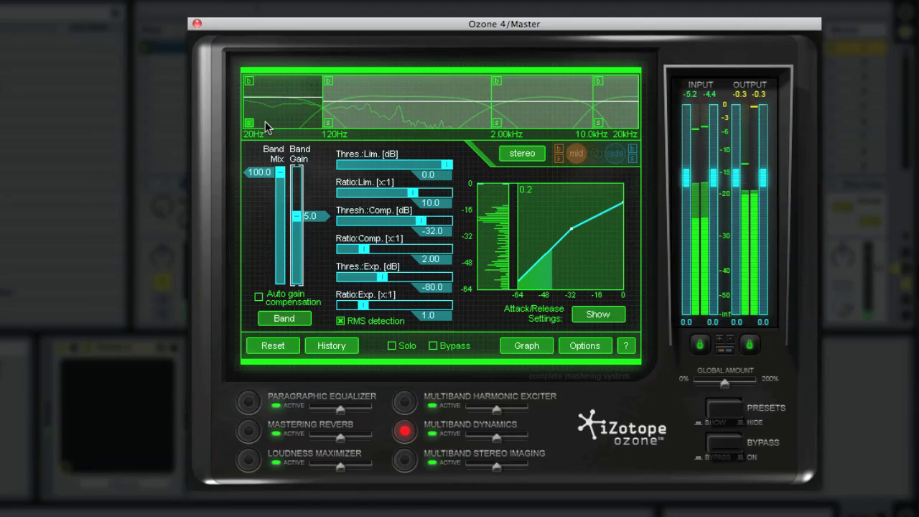
{"action": "left_click", "coordinate": [449, 344]}
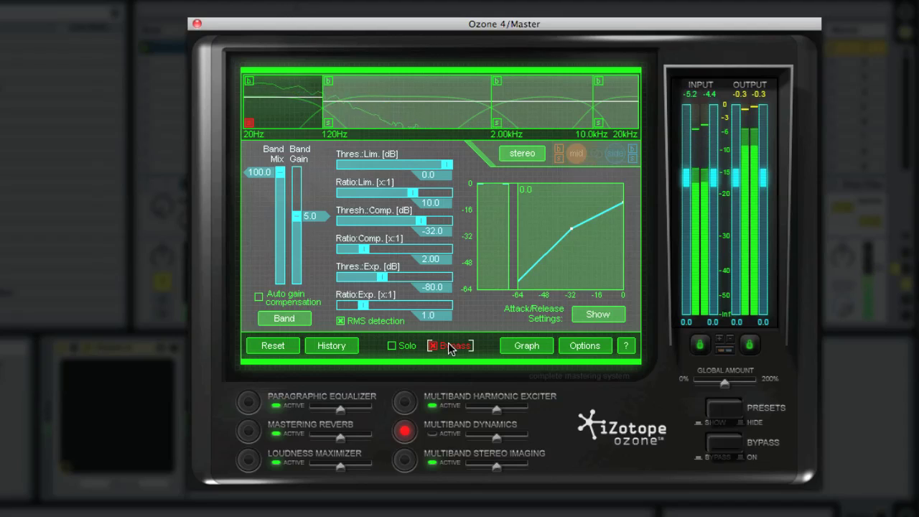
{"action": "left_click", "coordinate": [448, 344]}
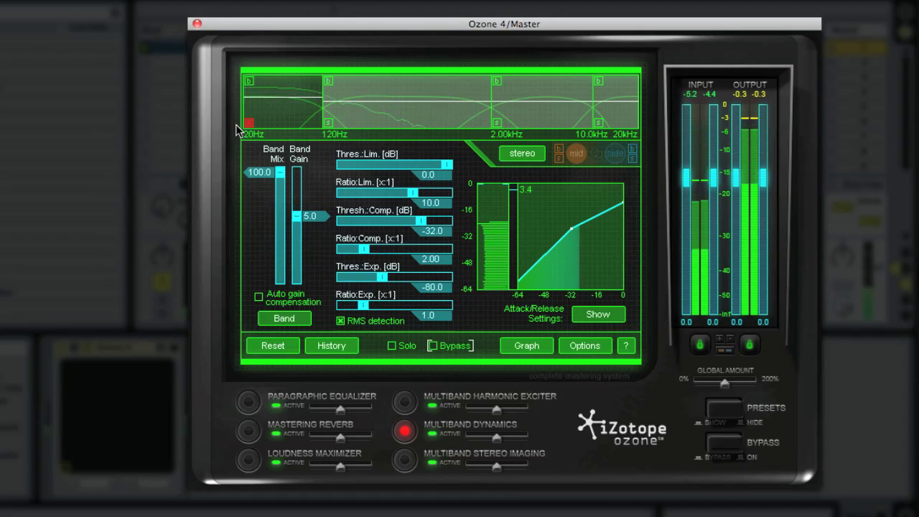
Select band 2, between 120 Hz and 2 kHz, and set its compressor ratio to 2
{"action": "left_click", "coordinate": [387, 94]}
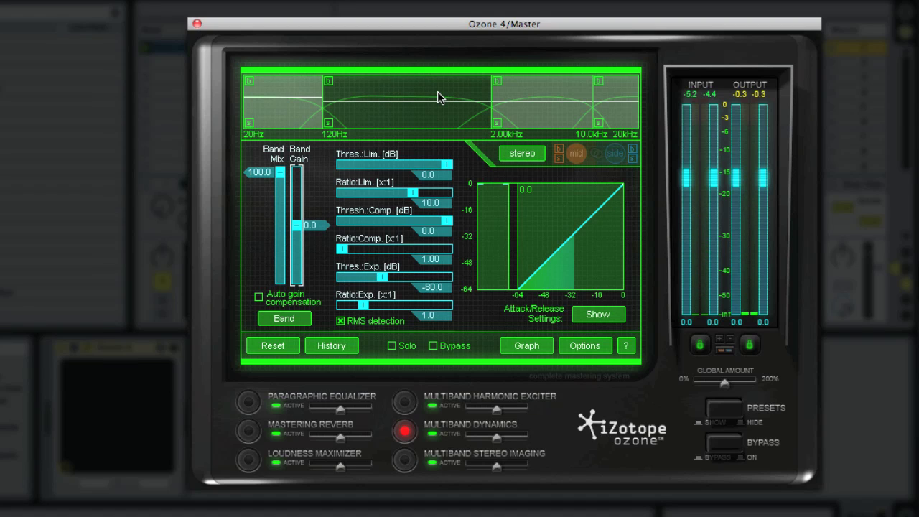
{"action": "left_click", "coordinate": [427, 260]}
{"action": "type", "text": "2"}
{"action": "key", "text": "Return"}
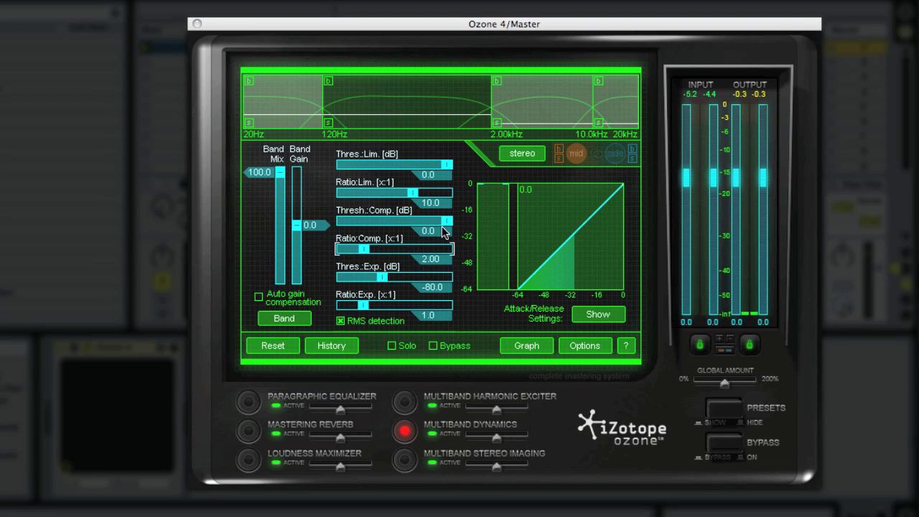
Set band 2's compressor attack to 233 ms and its release to 246 ms
{"action": "left_click", "coordinate": [587, 316]}
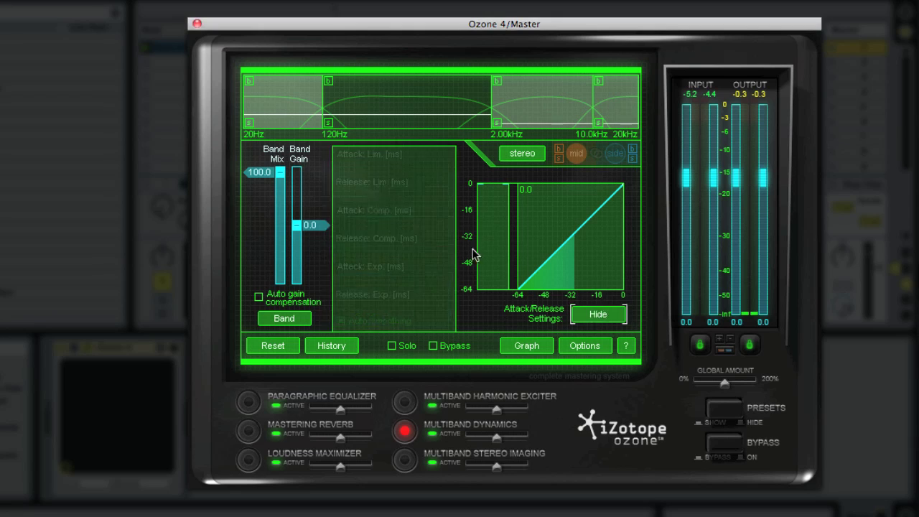
{"action": "left_click_drag", "start_coordinate": [351, 224], "coordinate": [423, 223]}
{"action": "left_click_drag", "start_coordinate": [349, 250], "coordinate": [364, 253]}
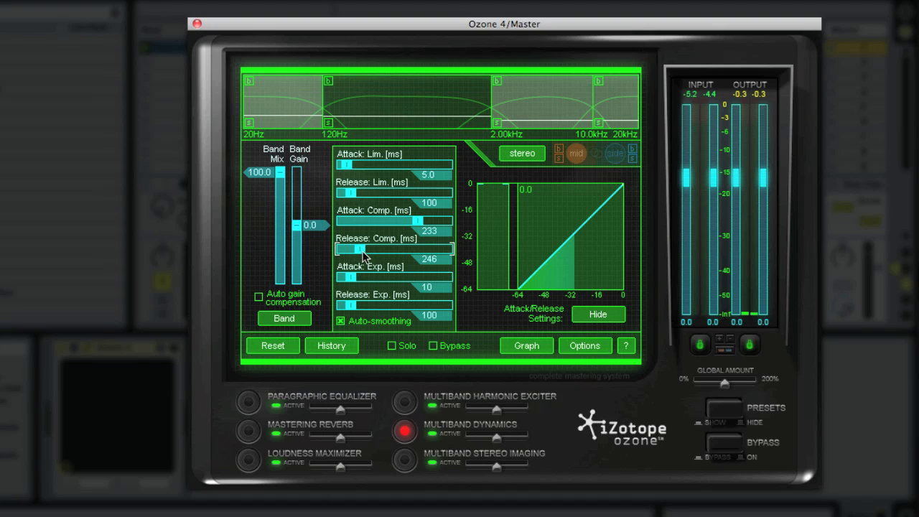
Lower band 2's compressor threshold to -44.4 dB and set its band gain to 4.5 while auditioning it soloed, then unsolo it
{"action": "left_click", "coordinate": [584, 317]}
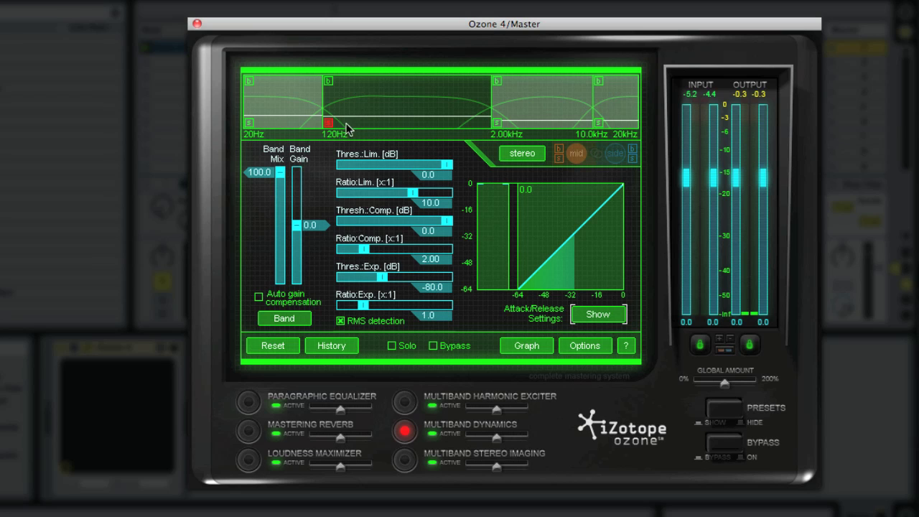
{"action": "key", "text": "space"}
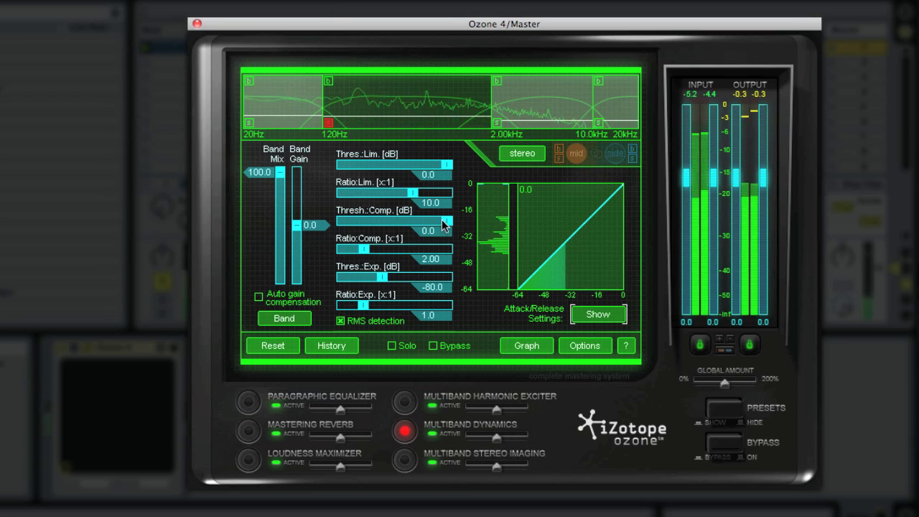
{"action": "left_click_drag", "start_coordinate": [446, 224], "coordinate": [414, 228]}
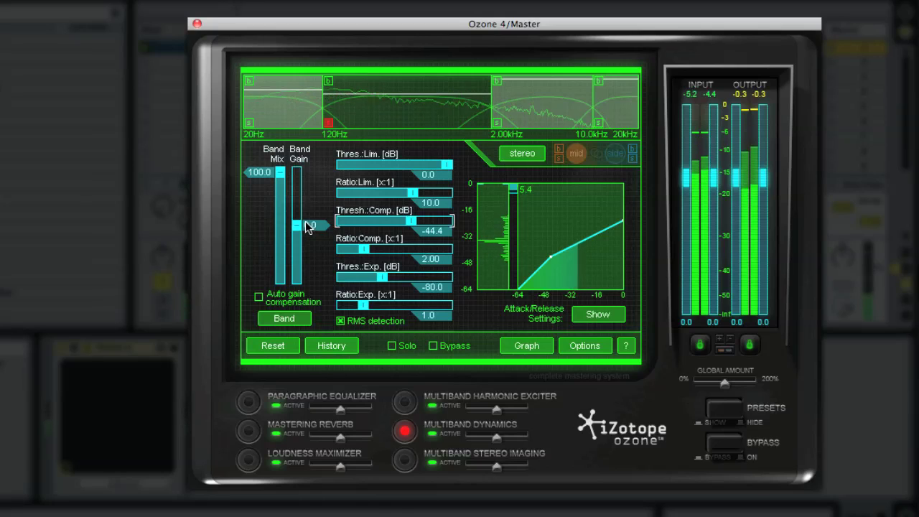
{"action": "left_click_drag", "start_coordinate": [308, 227], "coordinate": [307, 222]}
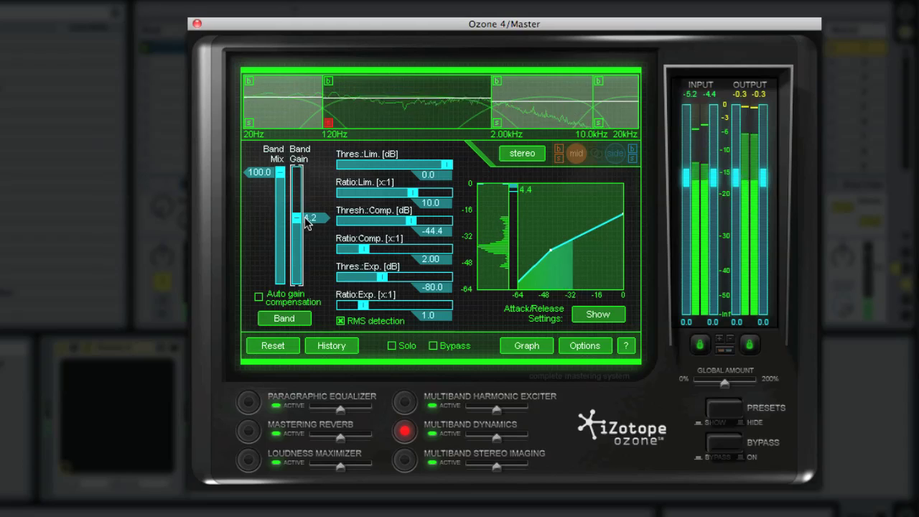
{"action": "double_click", "coordinate": [311, 217]}
{"action": "type", "text": "4.5"}
{"action": "key", "text": "Return"}
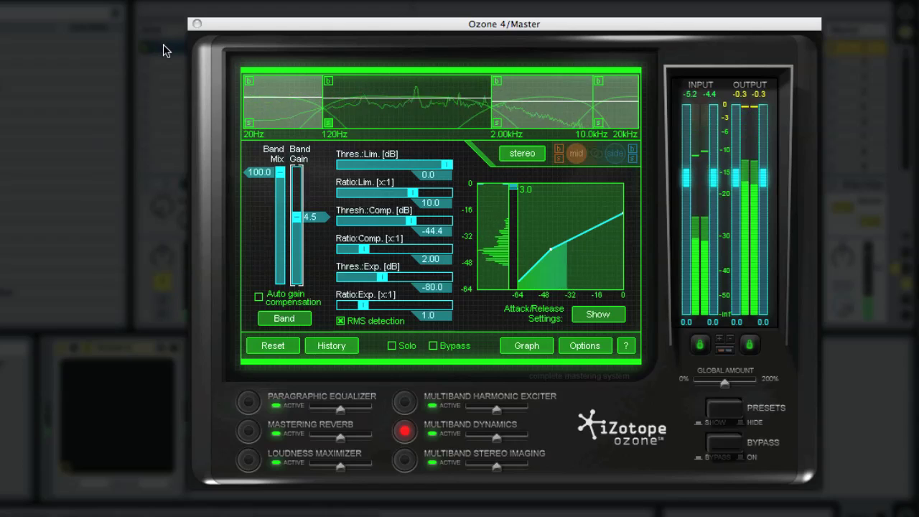
{"action": "left_click", "coordinate": [327, 122]}
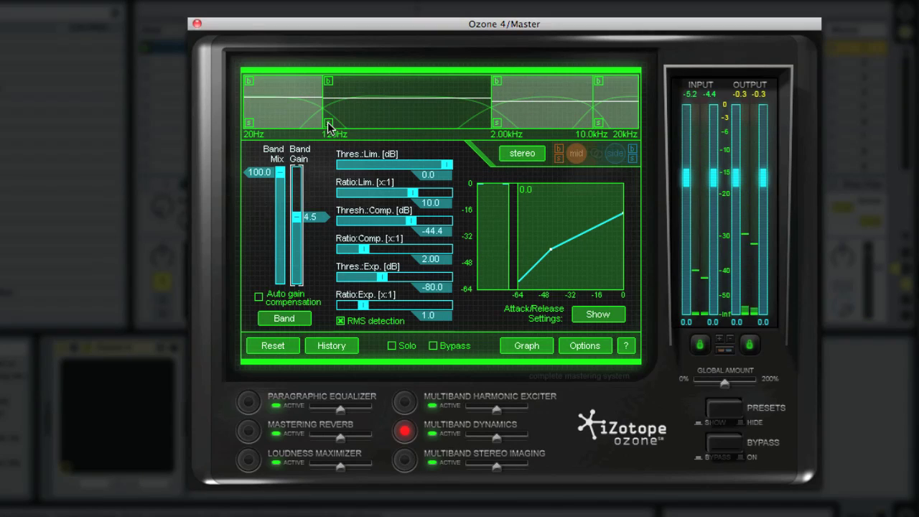
Select band 3, between 2 kHz and 10 kHz, and set its compressor ratio to 1.5
{"action": "left_click", "coordinate": [542, 111]}
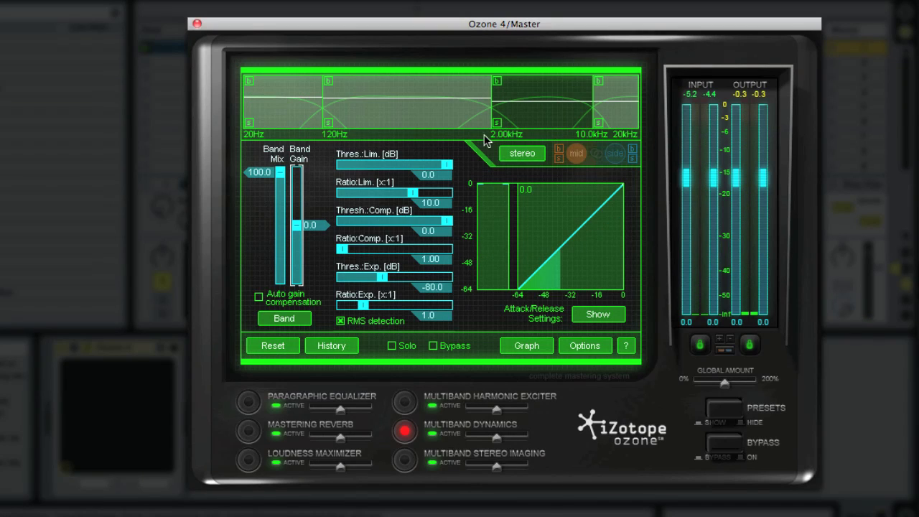
{"action": "left_click", "coordinate": [431, 259]}
{"action": "type", "text": "1.5"}
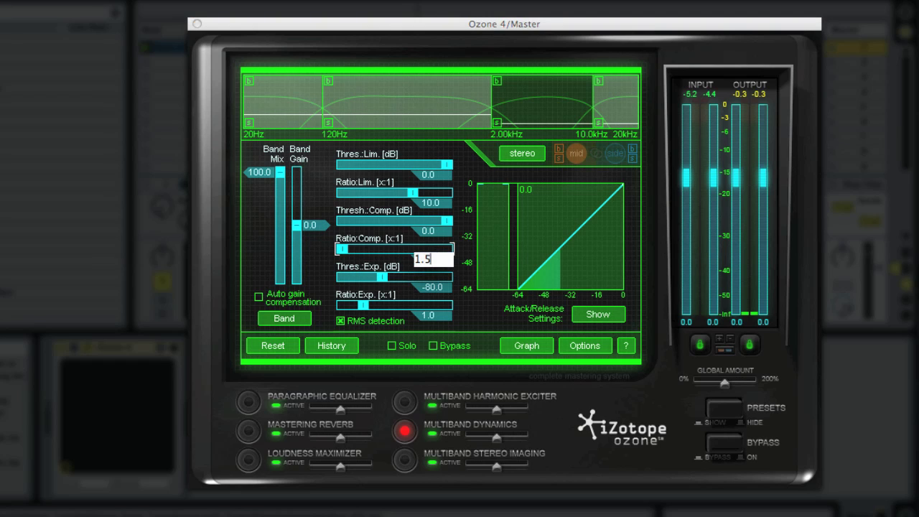
{"action": "key", "text": "Return"}
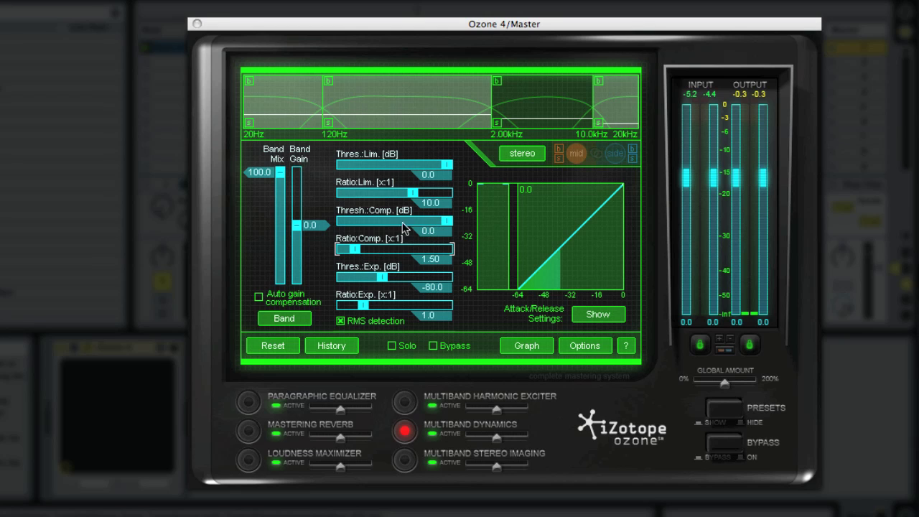
Set band 3's compressor attack to 110 ms and its release to 218 ms
{"action": "left_click", "coordinate": [588, 313]}
{"action": "left_click_drag", "start_coordinate": [351, 222], "coordinate": [415, 223]}
{"action": "mouse_move", "coordinate": [352, 250]}
{"action": "left_mouse_down"}
{"action": "mouse_move", "coordinate": [369, 254]}
{"action": "mouse_move", "coordinate": [358, 252]}
{"action": "left_mouse_up"}
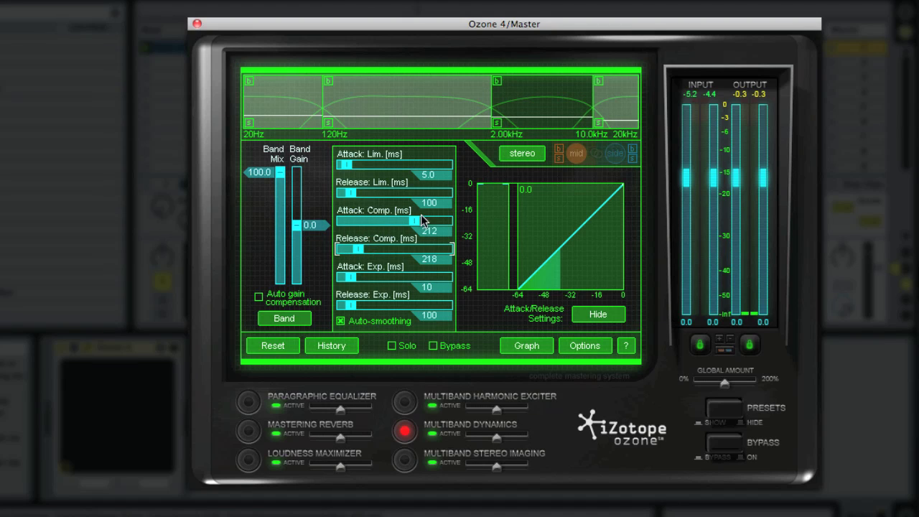
{"action": "left_click_drag", "start_coordinate": [413, 224], "coordinate": [403, 224]}
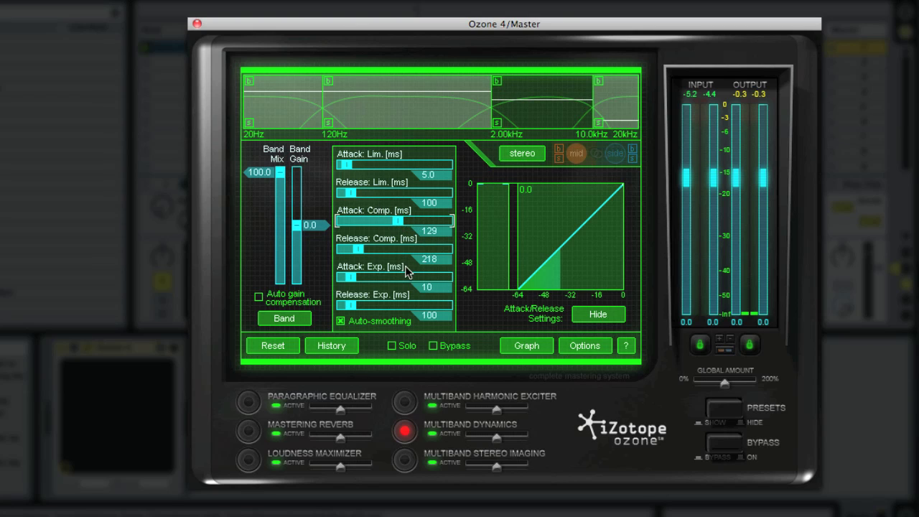
{"action": "left_click_drag", "start_coordinate": [397, 221], "coordinate": [394, 221]}
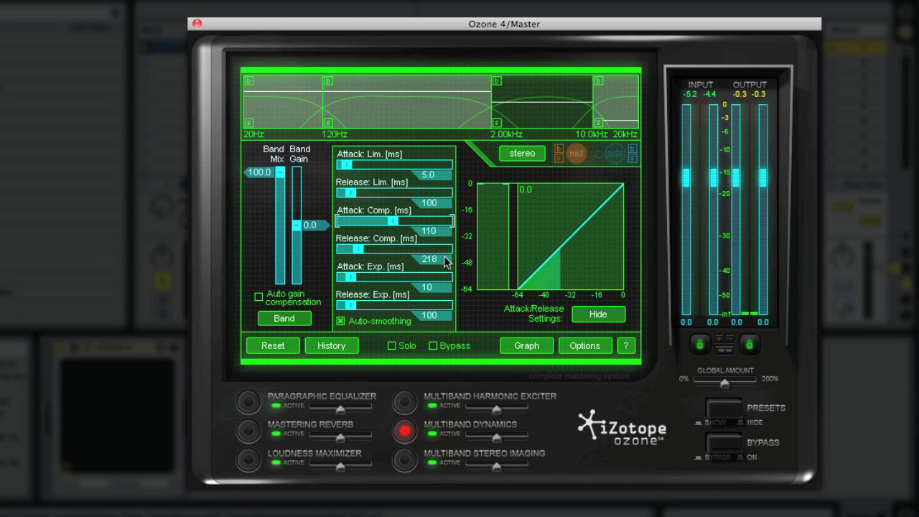
Lower band 3's compressor threshold to -45.4 dB and set its band gain to 3.2 during playback, leaving the band unsoloed
{"action": "left_click", "coordinate": [614, 321]}
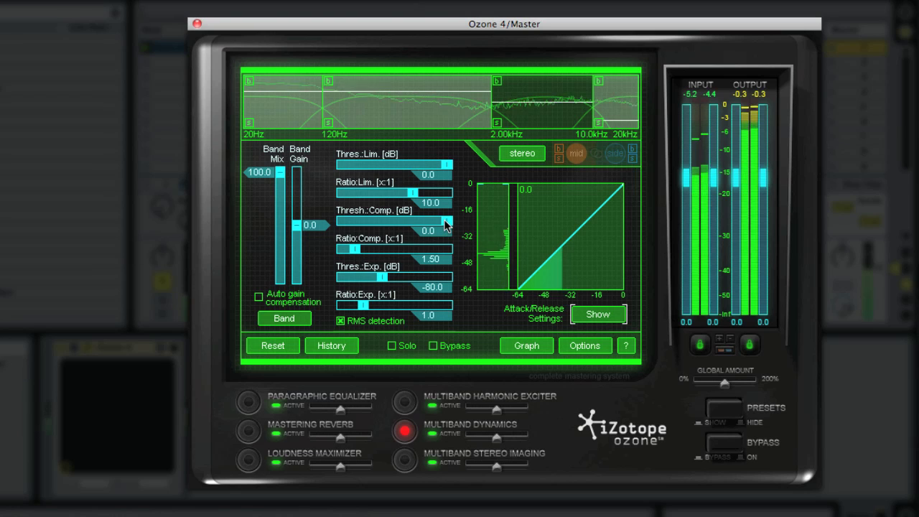
{"action": "left_click_drag", "start_coordinate": [445, 224], "coordinate": [440, 224]}
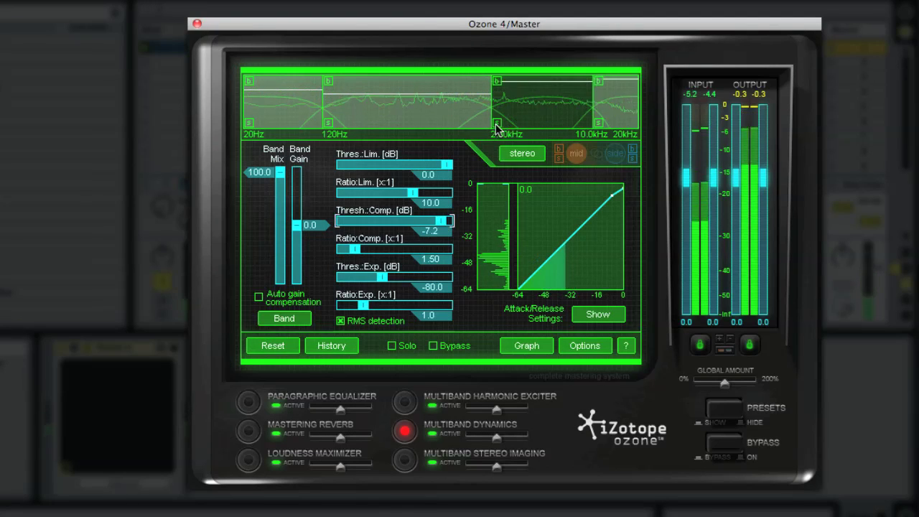
{"action": "left_click_drag", "start_coordinate": [440, 221], "coordinate": [408, 217]}
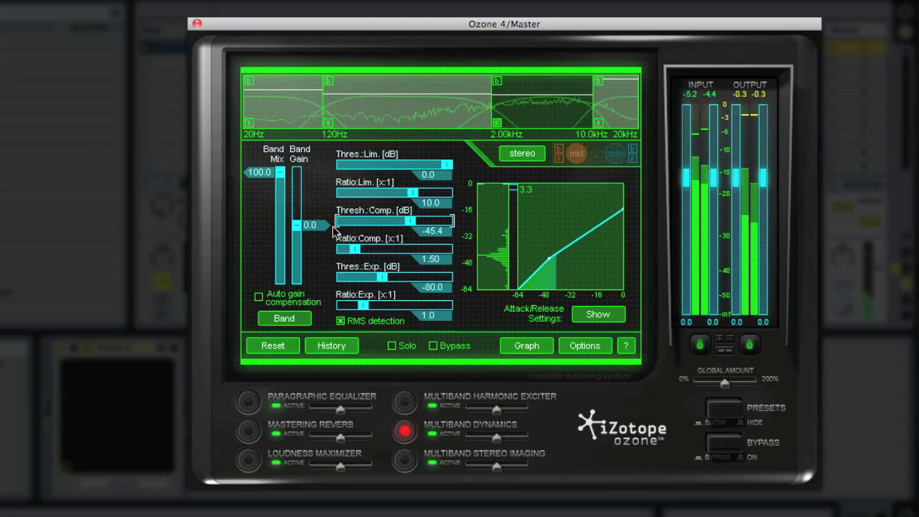
{"action": "left_click_drag", "start_coordinate": [310, 225], "coordinate": [307, 222]}
{"action": "double_click", "coordinate": [307, 221]}
{"action": "type", "text": "3.2"}
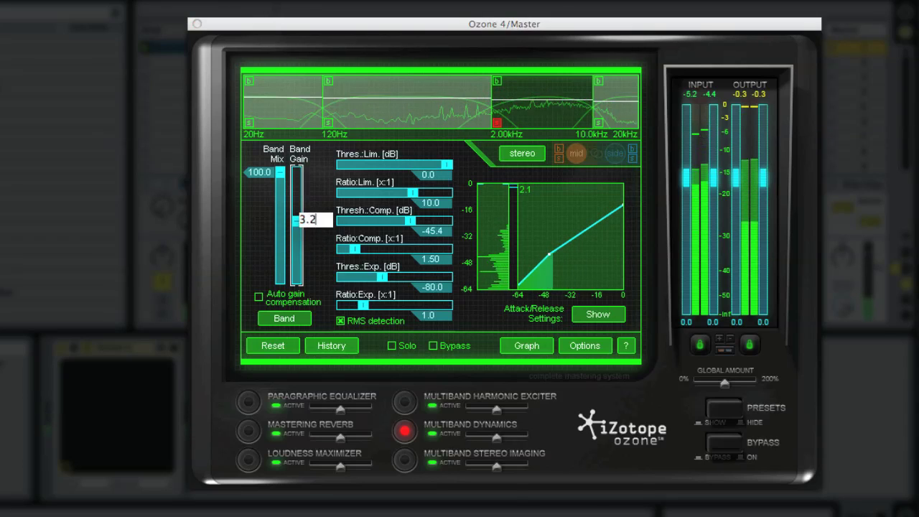
{"action": "key", "text": "Return"}
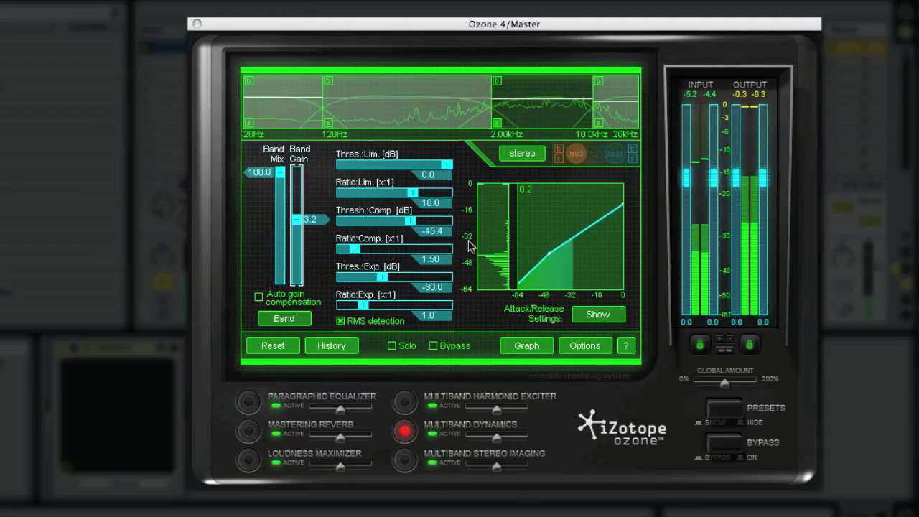
{"action": "left_click", "coordinate": [497, 120]}
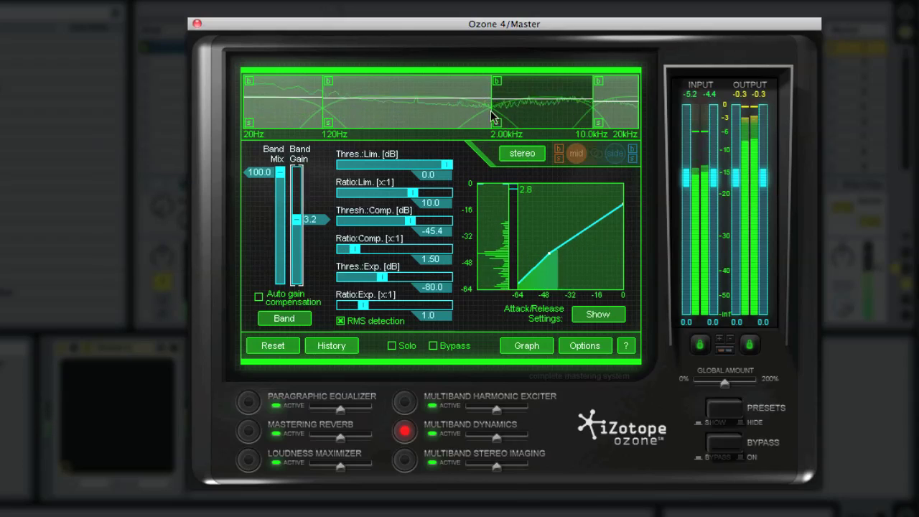
Select band 4, above 10 kHz, and set its compressor ratio to 1.5
{"action": "left_click", "coordinate": [611, 117]}
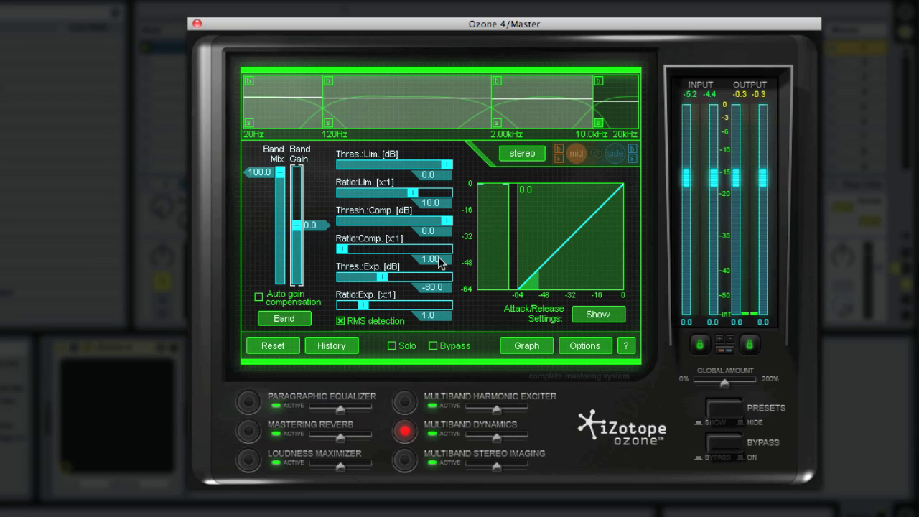
{"action": "left_click", "coordinate": [430, 260]}
{"action": "type", "text": "1"}
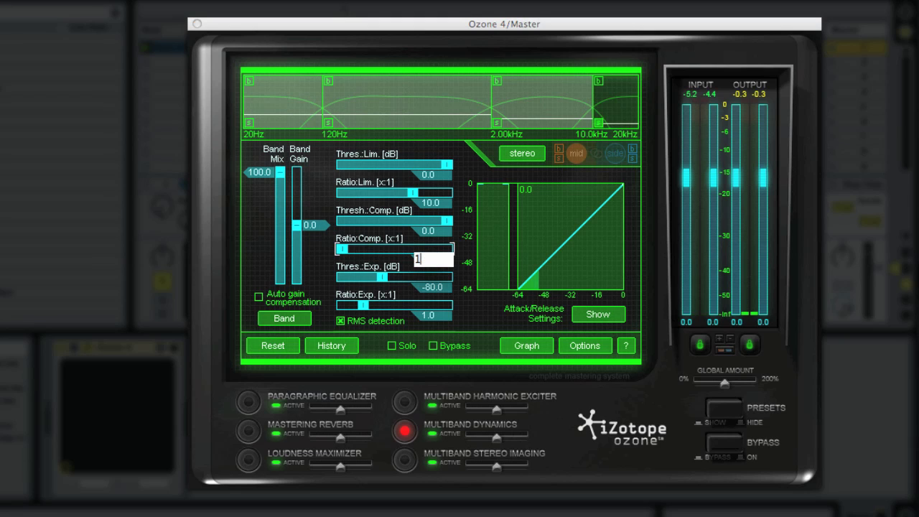
{"action": "type", "text": ".5"}
{"action": "key", "text": "Return"}
Set band 4's compressor attack to 104 ms and its release to 246 ms
{"action": "left_click", "coordinate": [599, 316]}
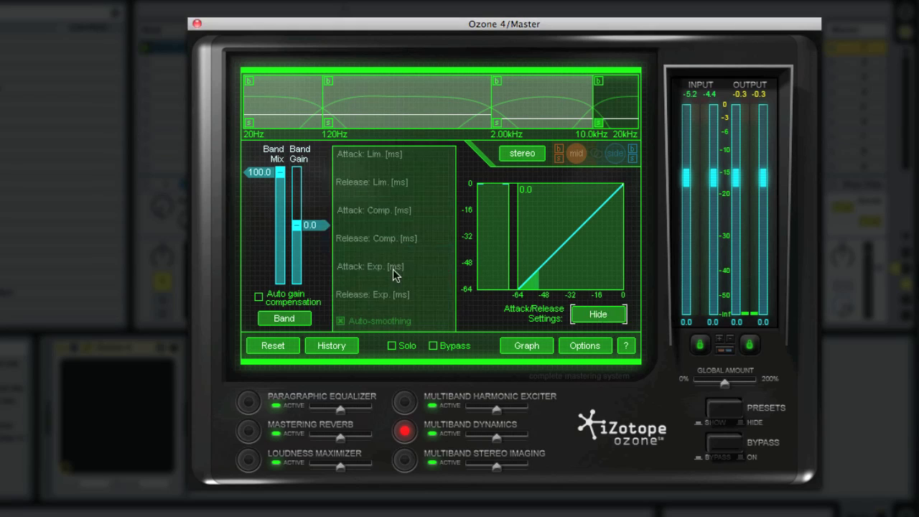
{"action": "left_click_drag", "start_coordinate": [350, 222], "coordinate": [392, 225]}
{"action": "left_click_drag", "start_coordinate": [350, 251], "coordinate": [359, 251]}
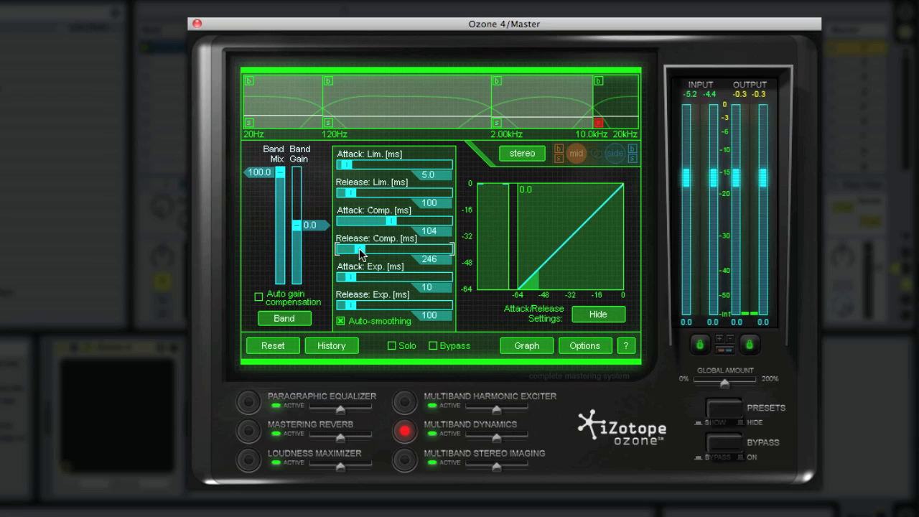
Lower band 4's compressor threshold to -53.7 dB and set its band gain to 3.5 during playback, leaving the band unsoloed
{"action": "left_click", "coordinate": [596, 317]}
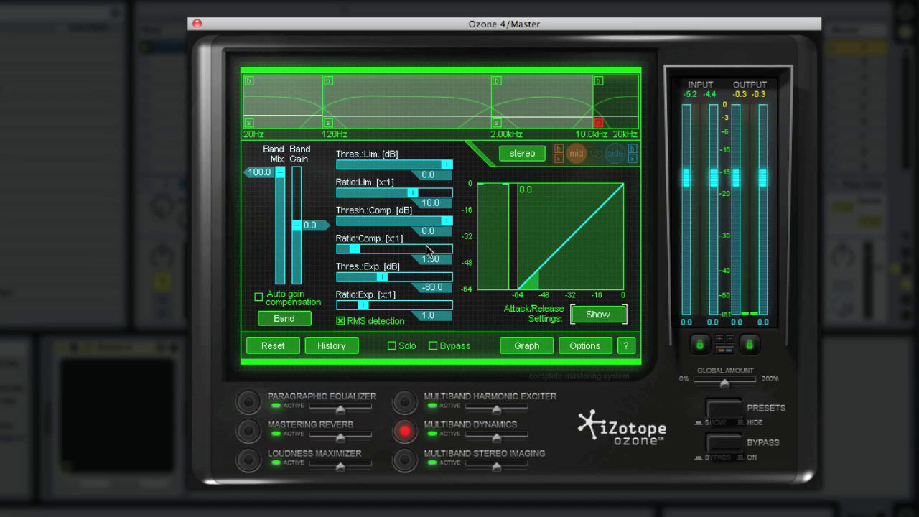
{"action": "left_click", "coordinate": [598, 122]}
{"action": "left_click", "coordinate": [599, 122]}
{"action": "left_click_drag", "start_coordinate": [446, 225], "coordinate": [403, 225]}
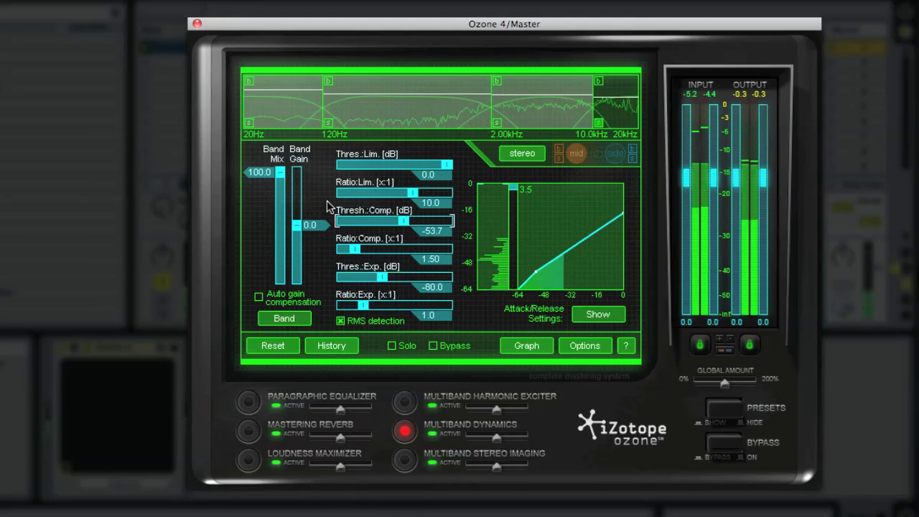
{"action": "left_click_drag", "start_coordinate": [307, 230], "coordinate": [308, 227]}
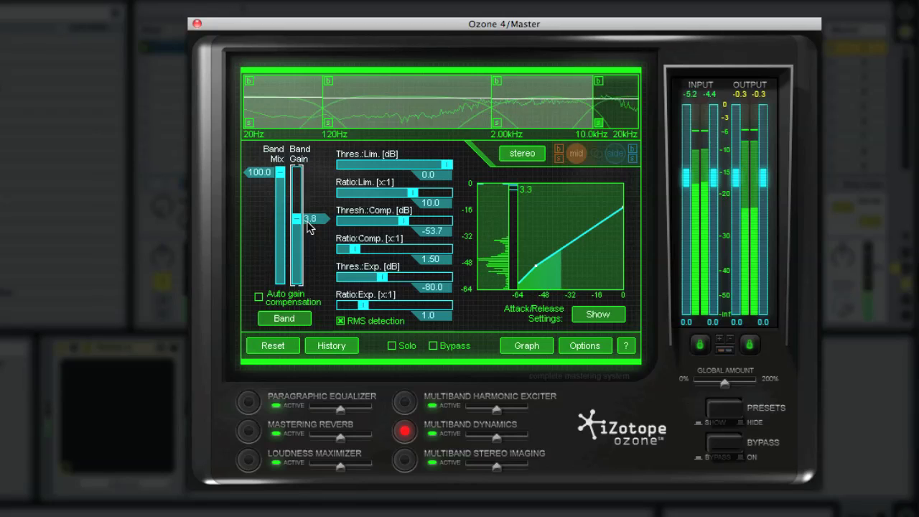
{"action": "double_click", "coordinate": [309, 224]}
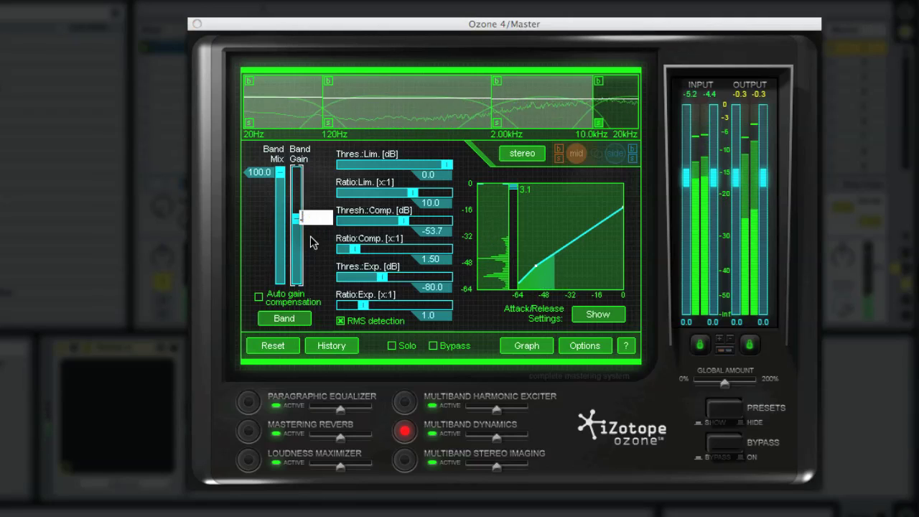
{"action": "type", "text": "3.5"}
{"action": "key", "text": "Return"}
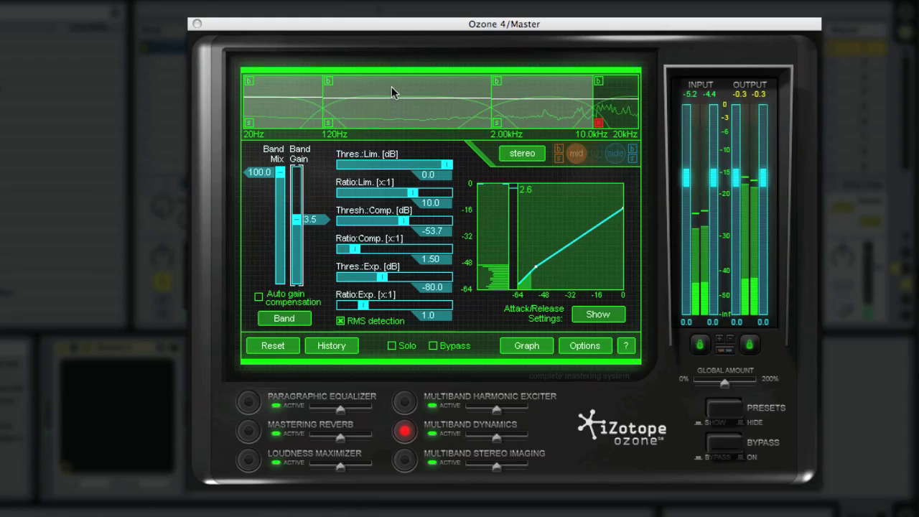
{"action": "left_click", "coordinate": [535, 119]}
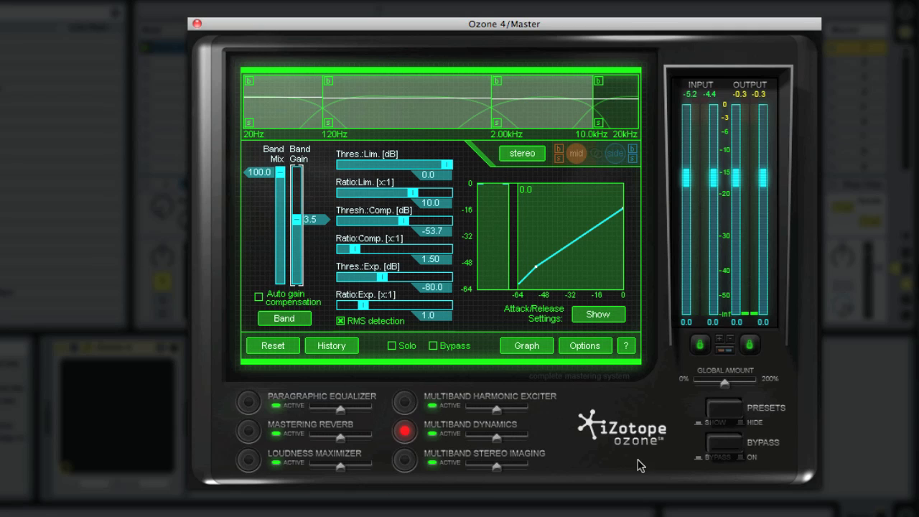
Compare the full master during playback with all Ozone processing bypassed and re-enabled
{"action": "left_click", "coordinate": [731, 442]}
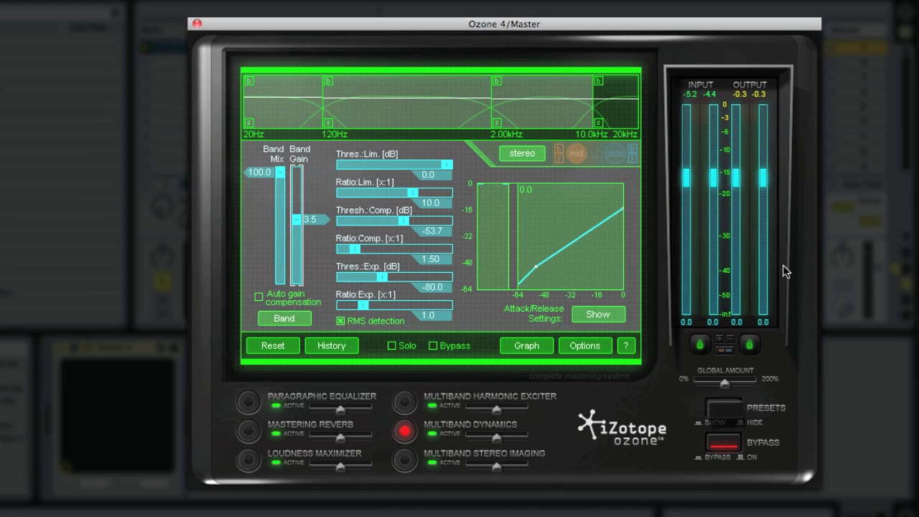
{"action": "left_click_drag", "start_coordinate": [802, 20], "coordinate": [797, 16]}
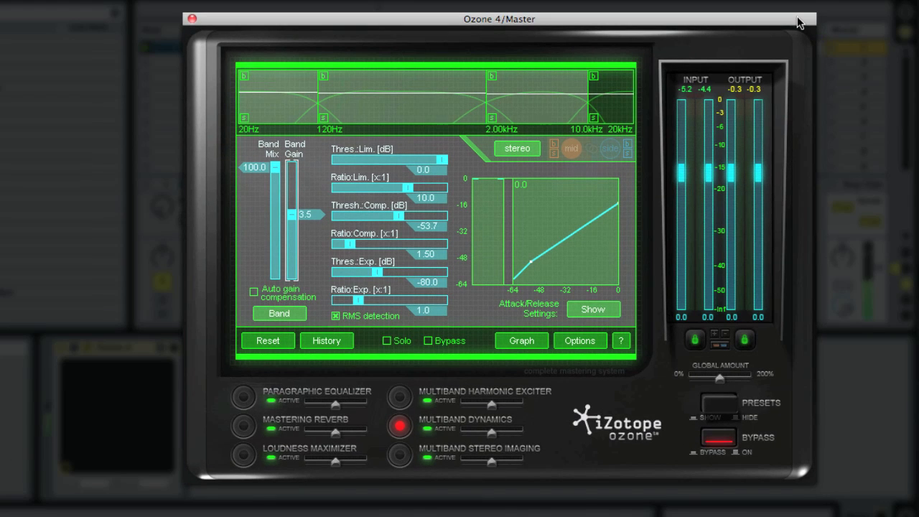
{"action": "left_click", "coordinate": [715, 444]}
{"action": "left_click", "coordinate": [719, 445]}
{"action": "left_click", "coordinate": [718, 444]}
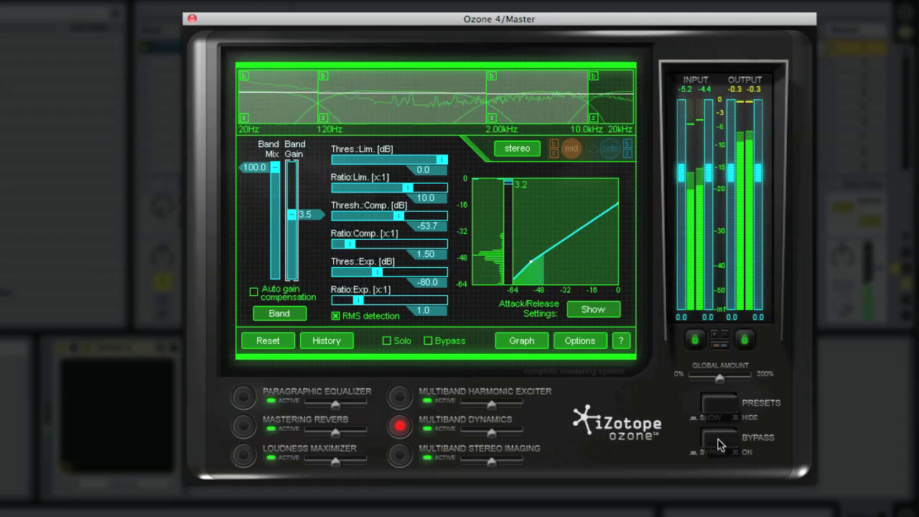
{"action": "left_click", "coordinate": [719, 439]}
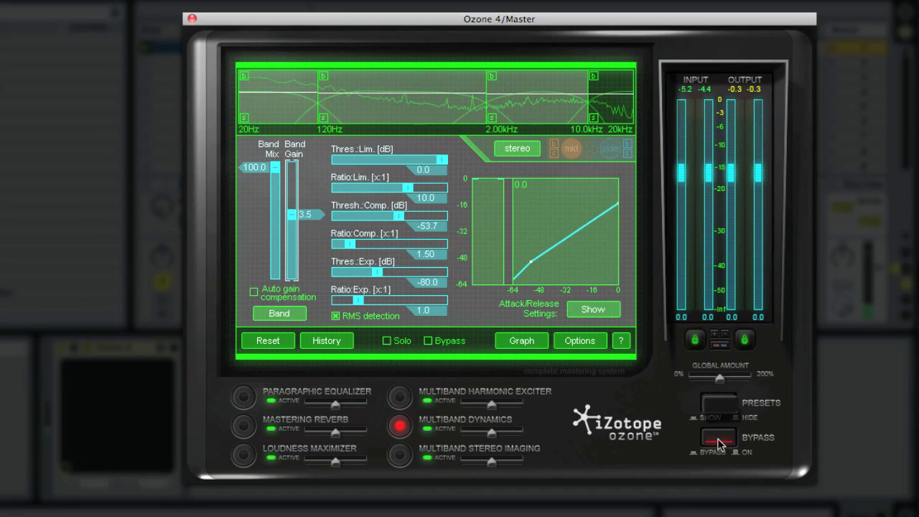
{"action": "left_click", "coordinate": [719, 441]}
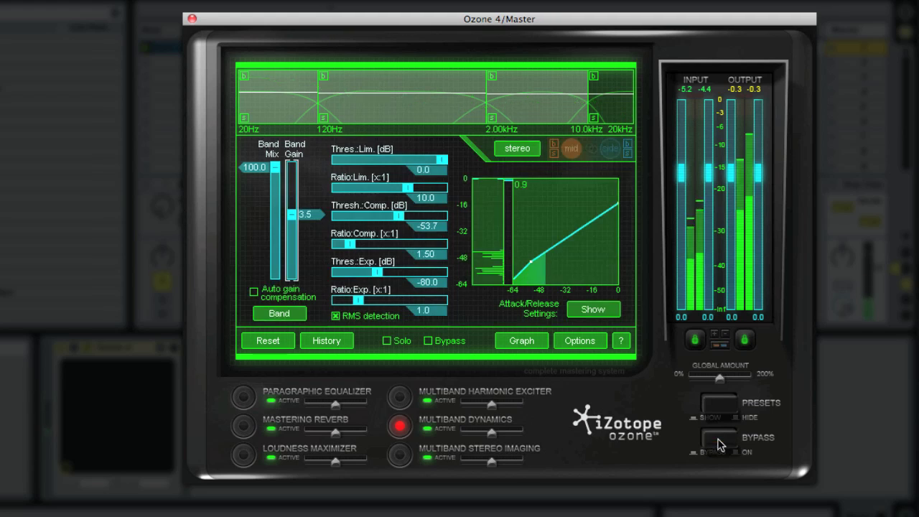